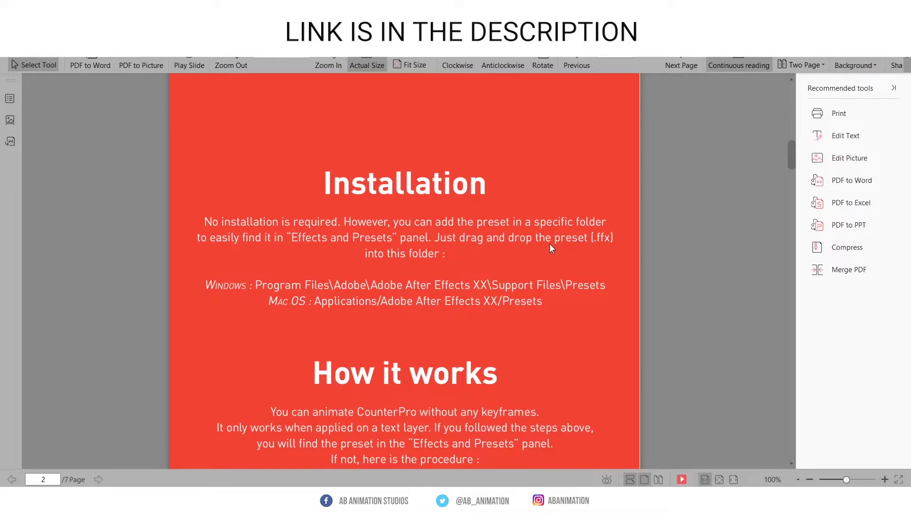
scroll(515, 353, "down", 10)
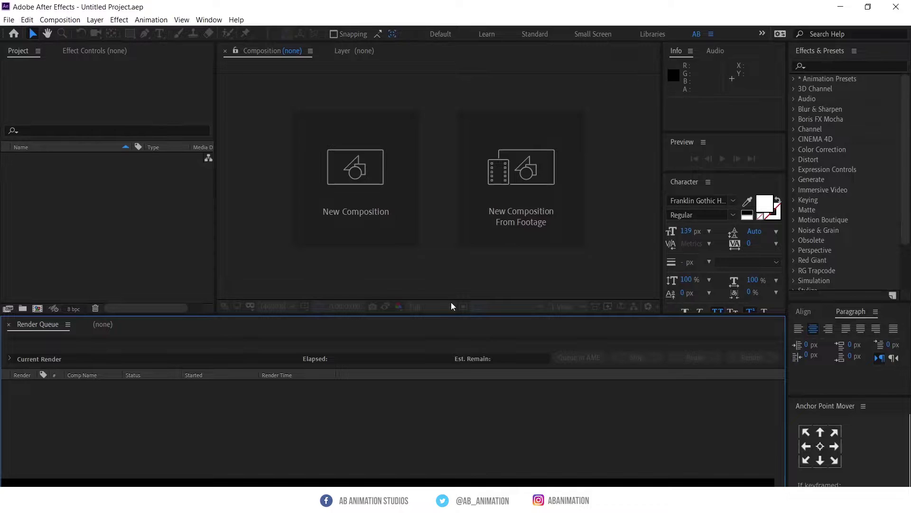
Create Comp 1 at 1080x1080 and 60 fps with a 0:00:05:00 duration
left_click(326, 138)
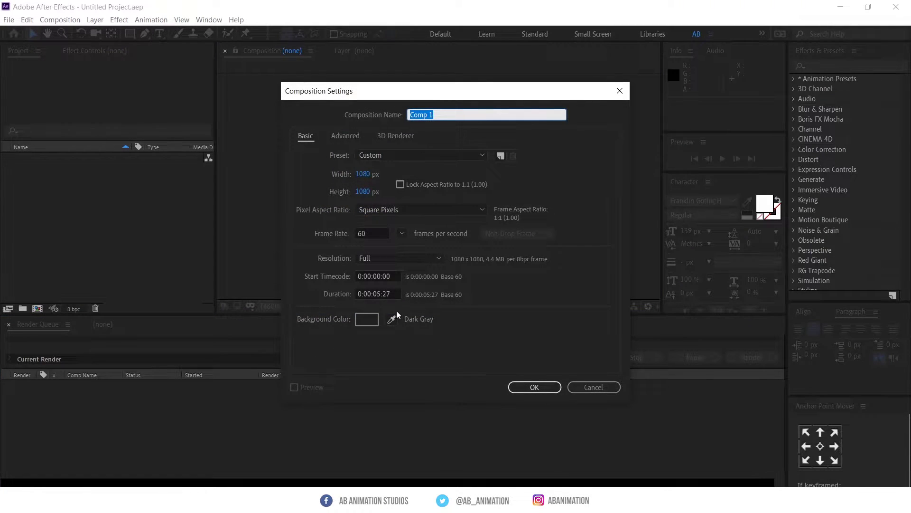
left_click(392, 291)
key("BackSpace")
key("BackSpace")
key("BackSpace")
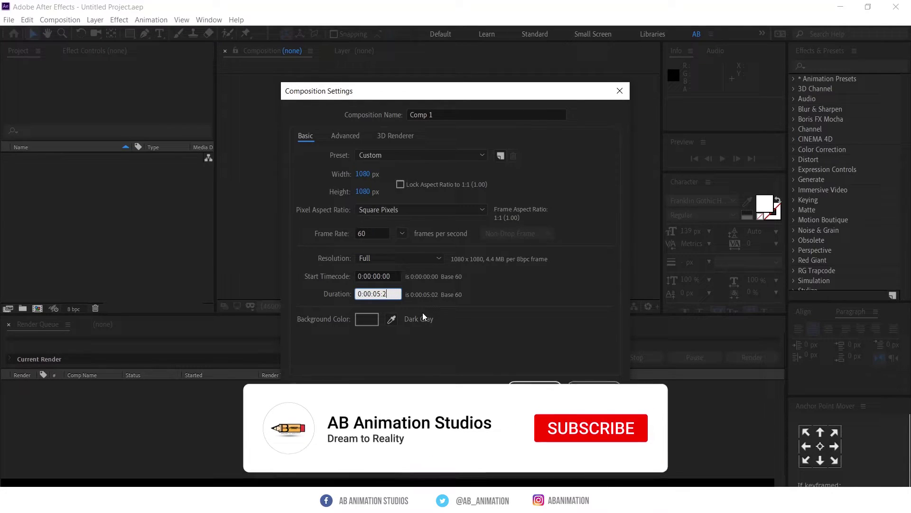
key("Return")
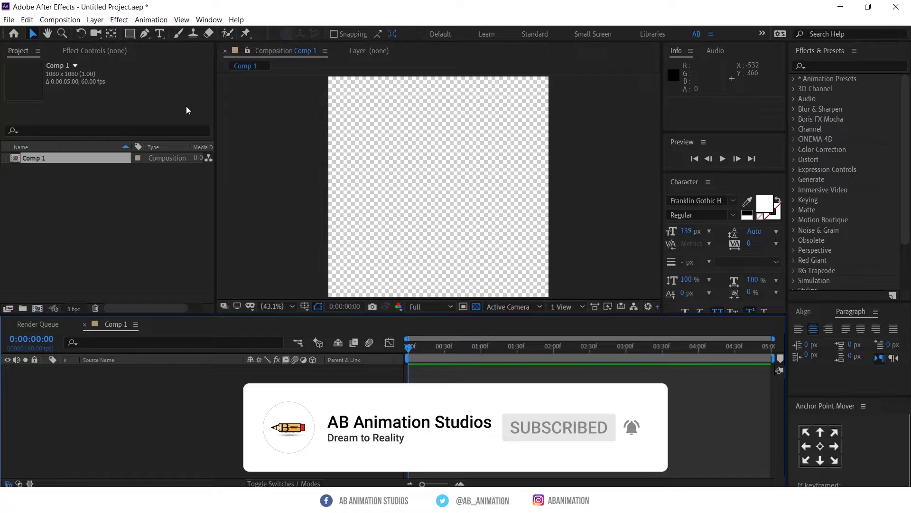
Turn off the transparency grid and add a text layer reading 0
left_click(476, 307)
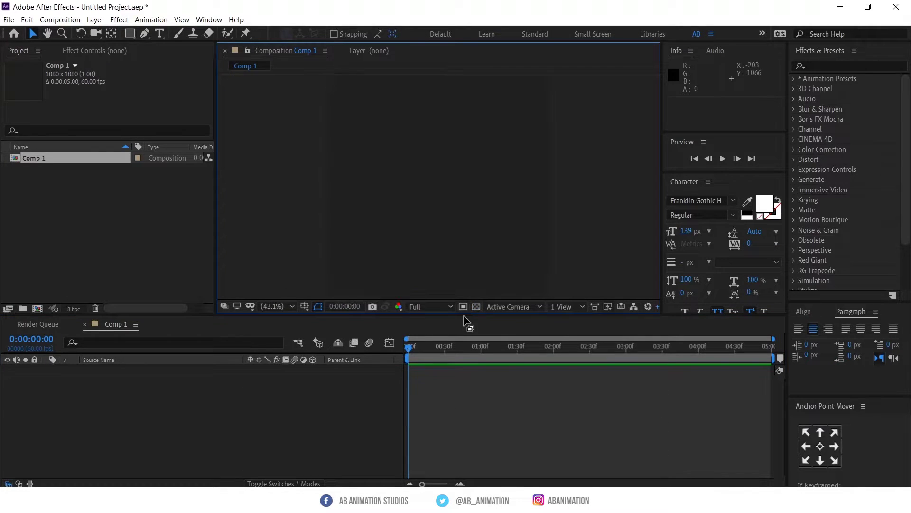
left_click(160, 33)
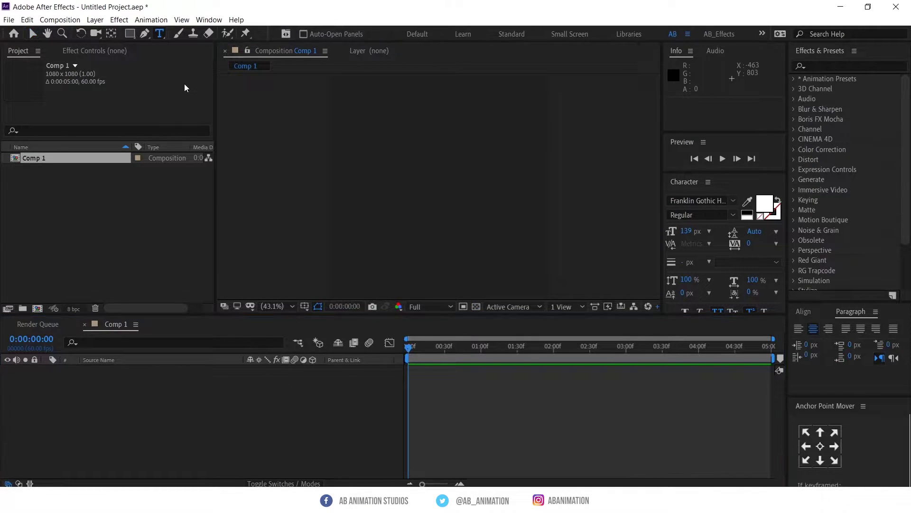
left_click(394, 181)
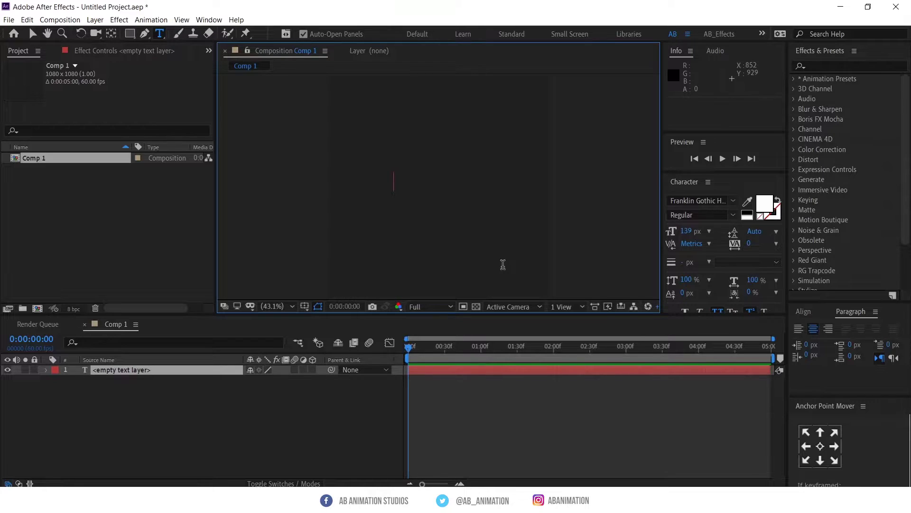
type("0")
left_click(32, 34)
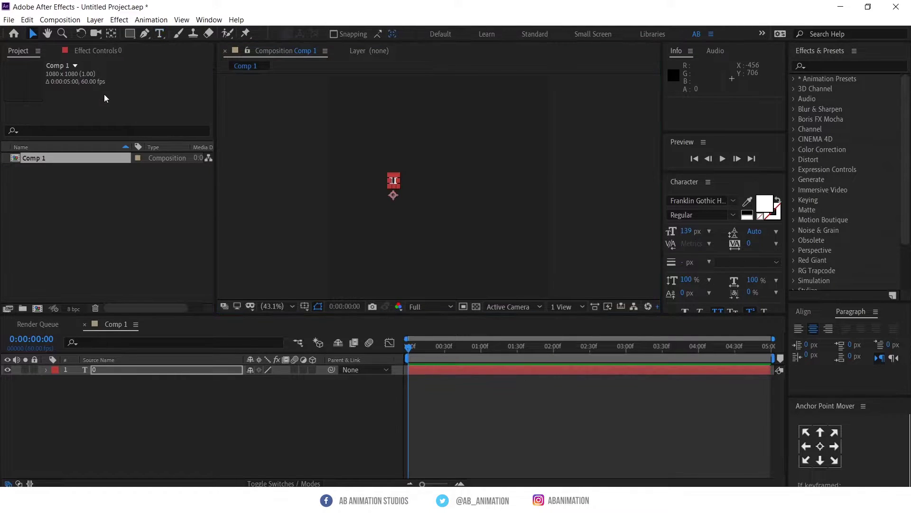
Centre the 0 layer horizontally and vertically, and set its font size to 245 px
left_click(506, 369)
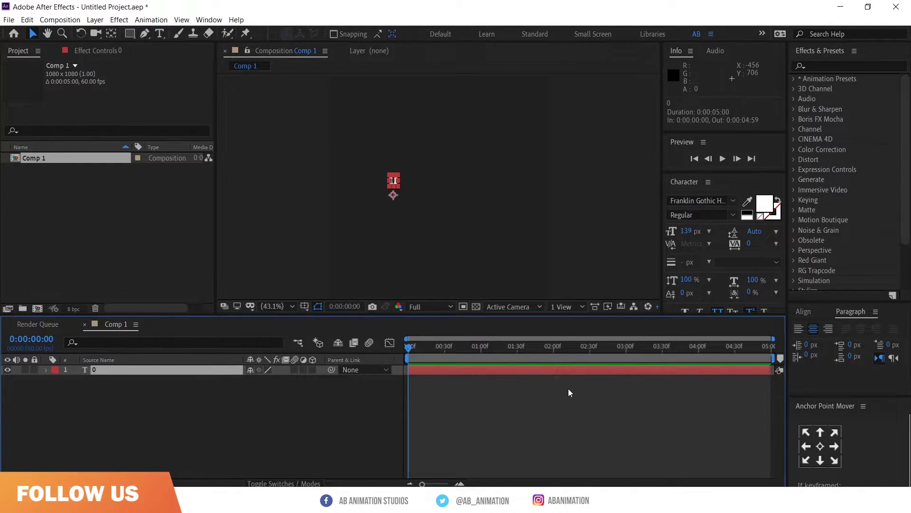
left_click(804, 311)
left_click(820, 340)
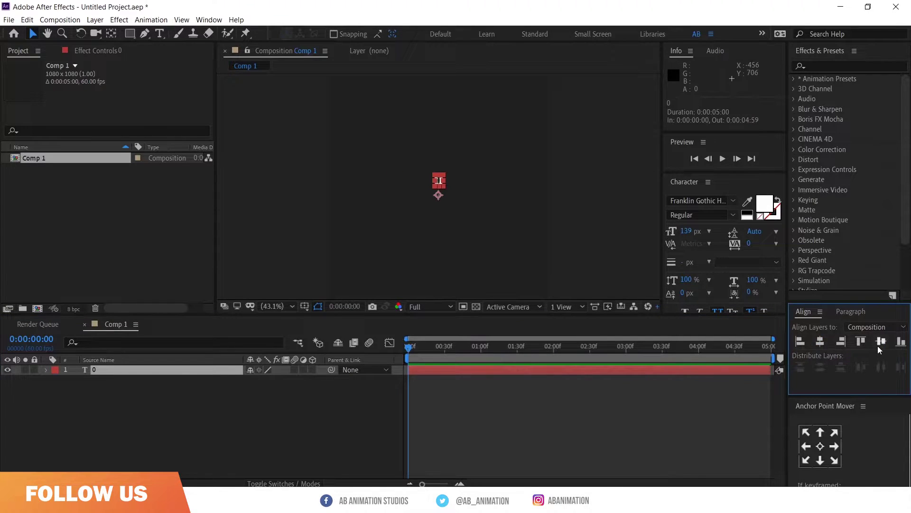
left_click(876, 341)
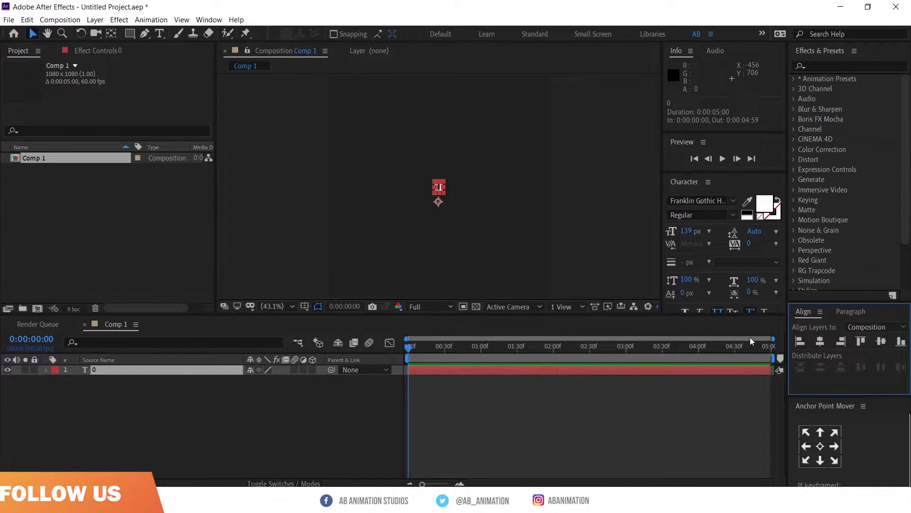
left_click(754, 309)
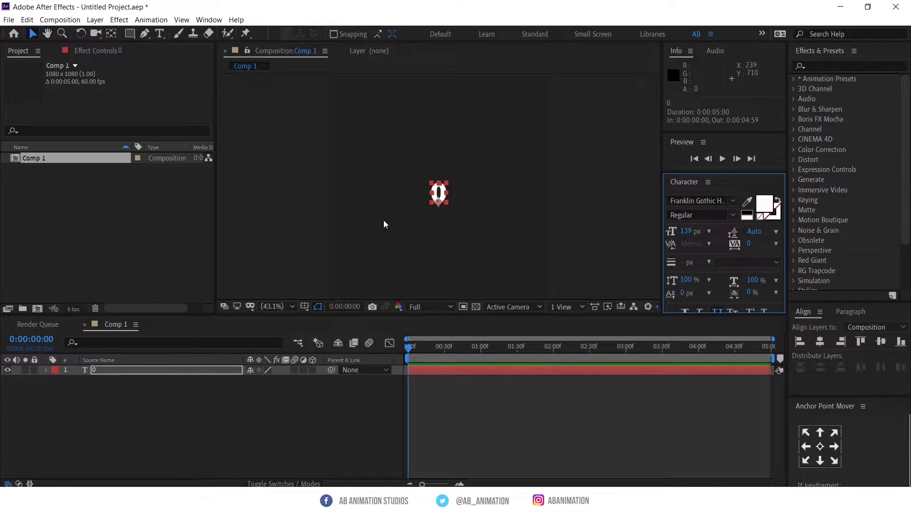
left_click_drag(686, 232, 739, 218)
left_click(503, 369)
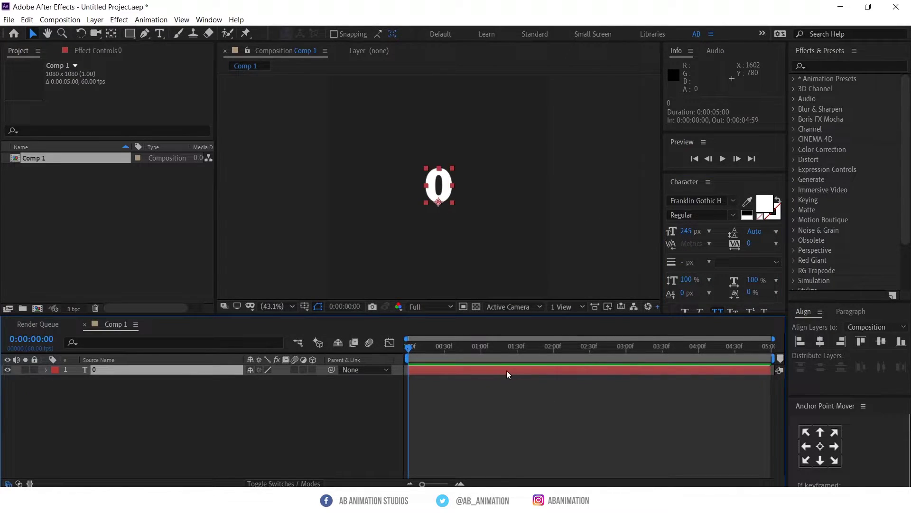
Drag the gg_CounterPro_CC2019 animation preset onto the 0 text layer
left_click(794, 79)
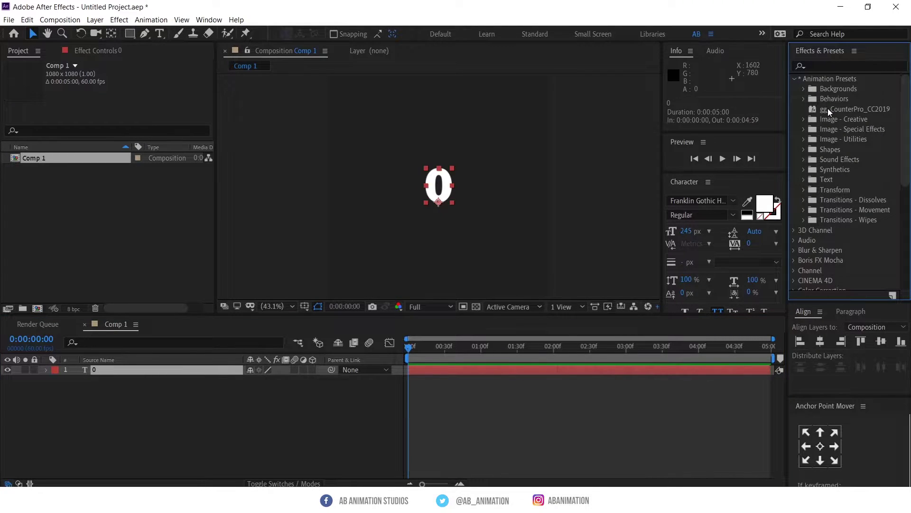
left_click_drag(846, 110, 569, 372)
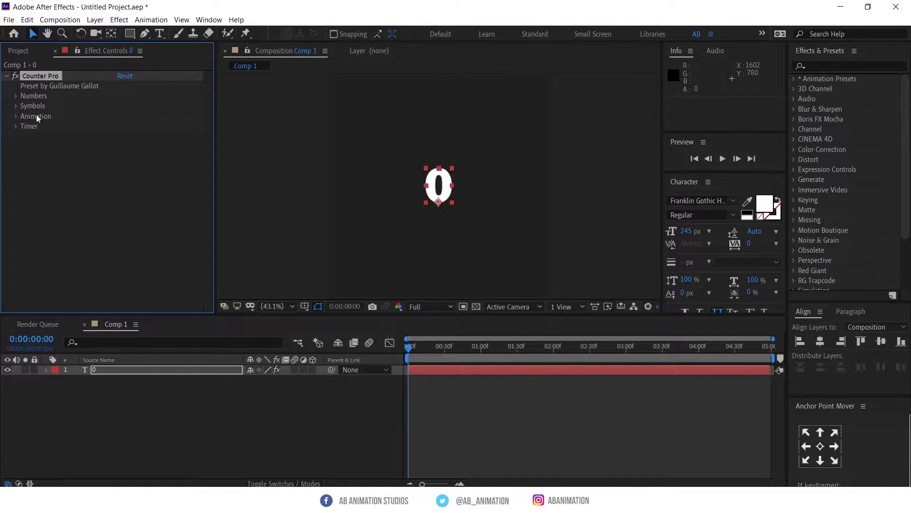
Expand the Numbers, Symbols, Animation and Timer groups in Effect Controls
left_click(15, 96)
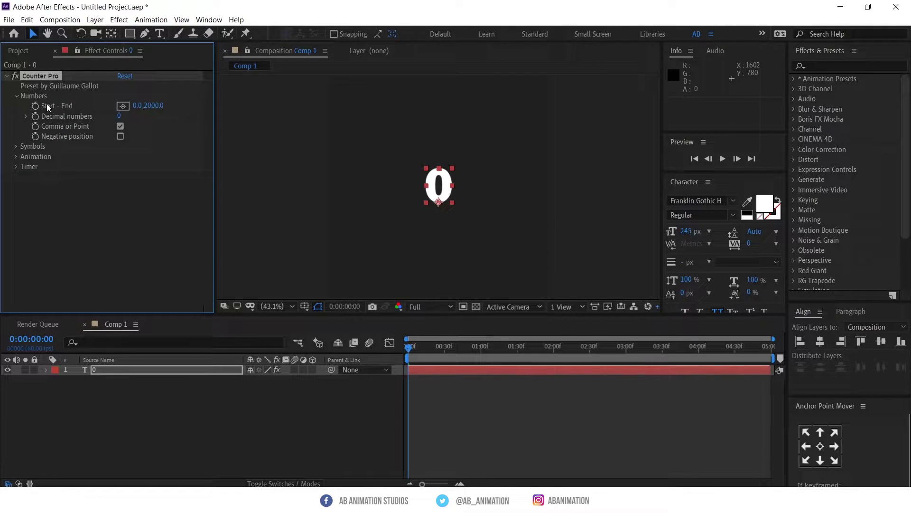
left_click(15, 146)
left_click(16, 187)
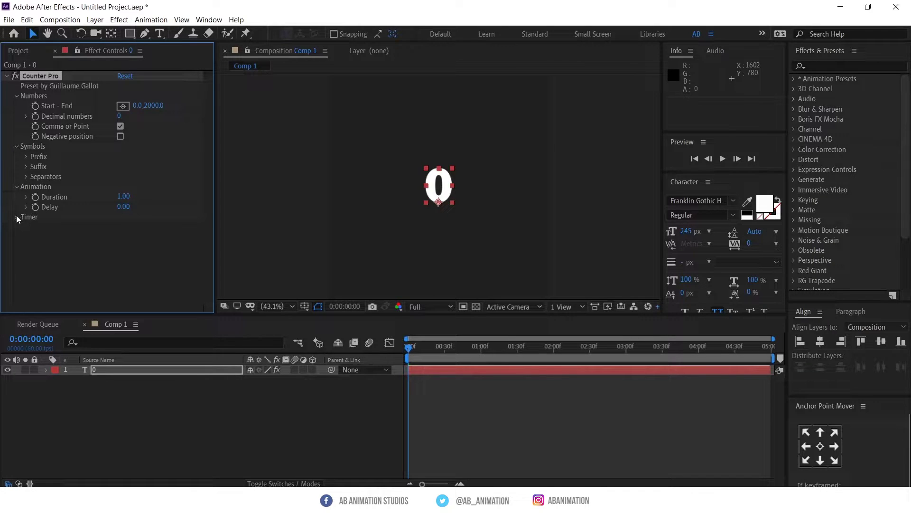
left_click(17, 217)
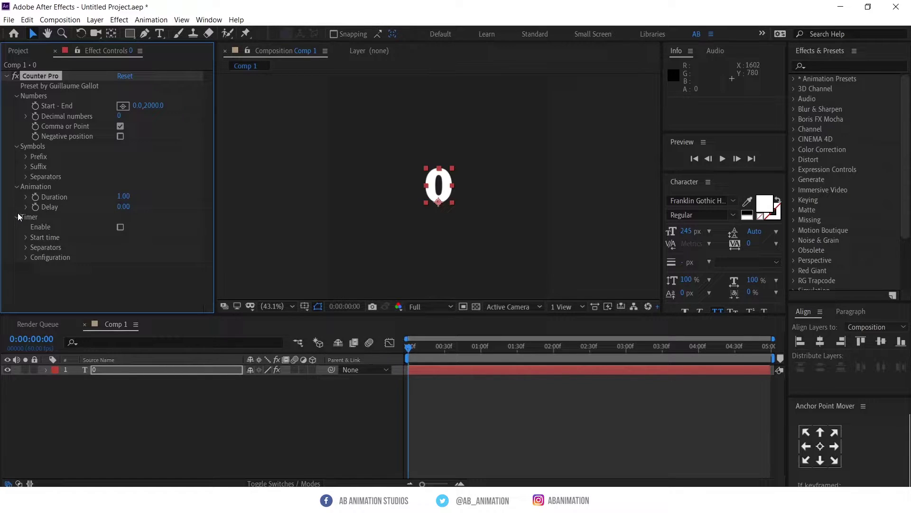
Set Start - End to 0,2000 and preview the count
left_click(139, 106)
key("Return")
left_click(451, 370)
key("space")
key("space")
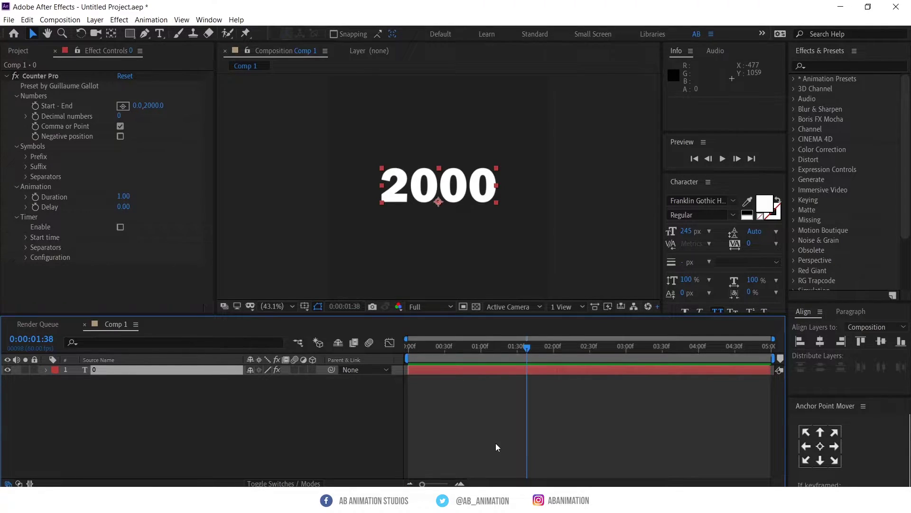
Set the Animation Duration to 2 and preview the count-up from the start
left_click_drag(484, 351, 483, 348)
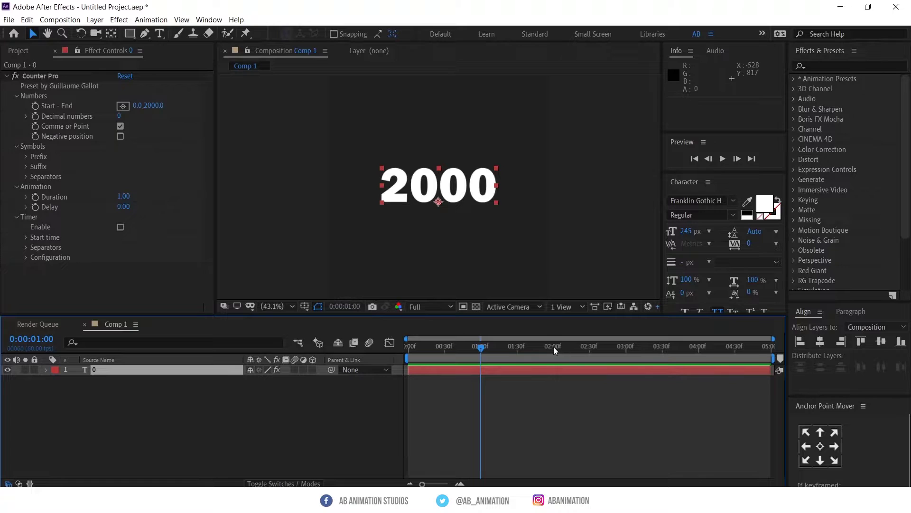
left_click(123, 196)
type("2")
key("Return")
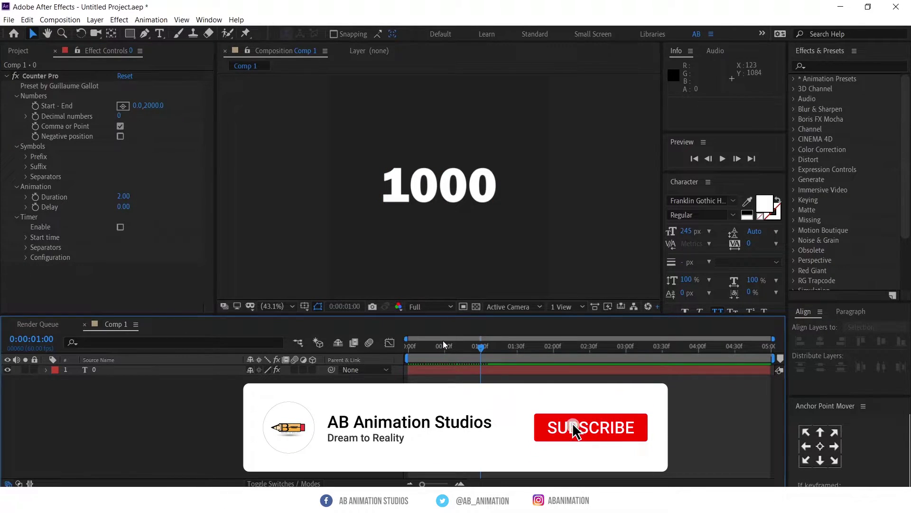
left_click(406, 347)
key("space")
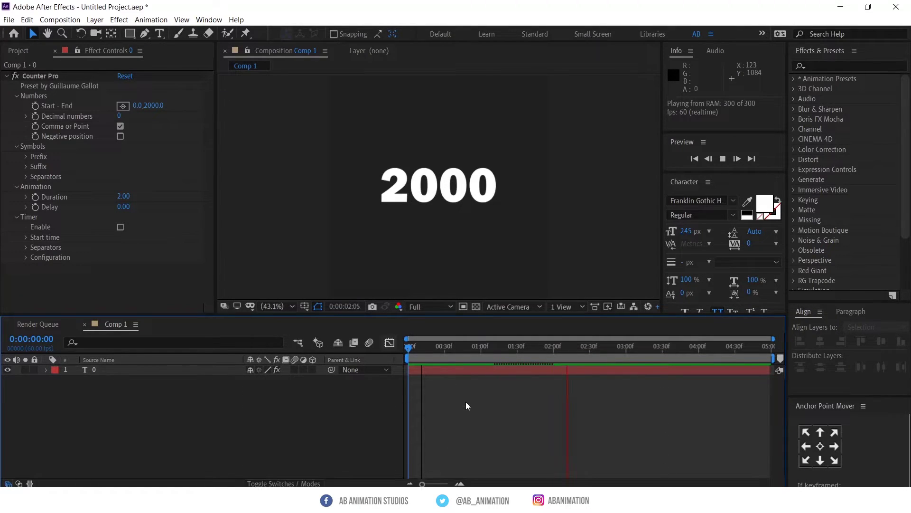
key("space")
Change the Animation Duration to 5 and preview the slower count-up
left_click(125, 197)
key("Return")
left_click(468, 370)
left_click_drag(460, 346, 394, 350)
key("space")
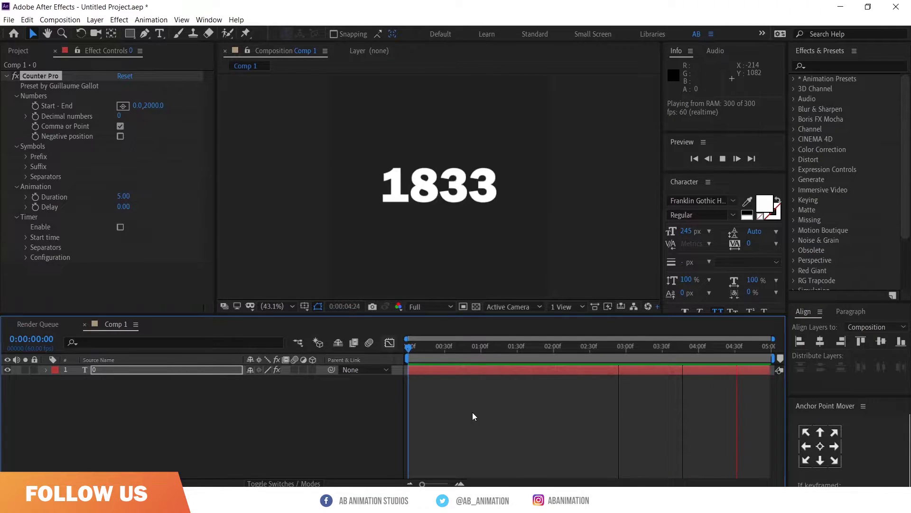
key("space")
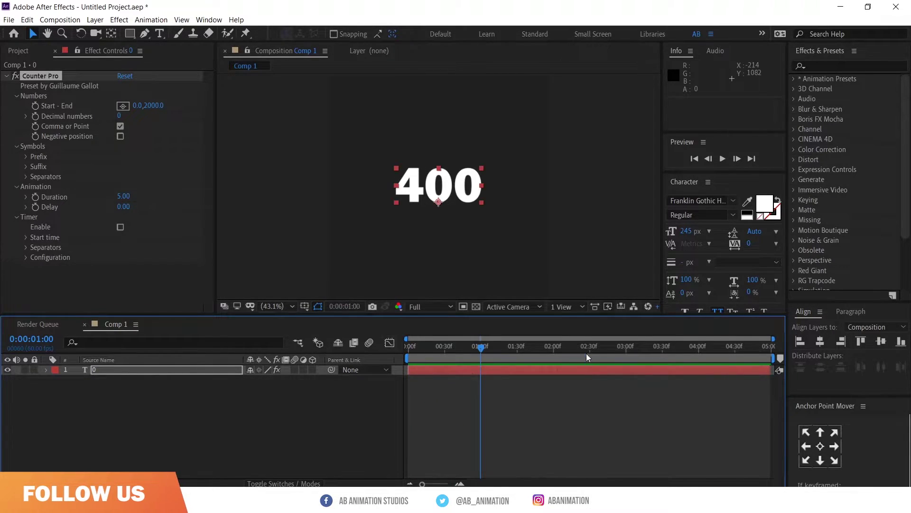
Go to the last frame and set the Animation Duration back to 1
left_click(772, 345)
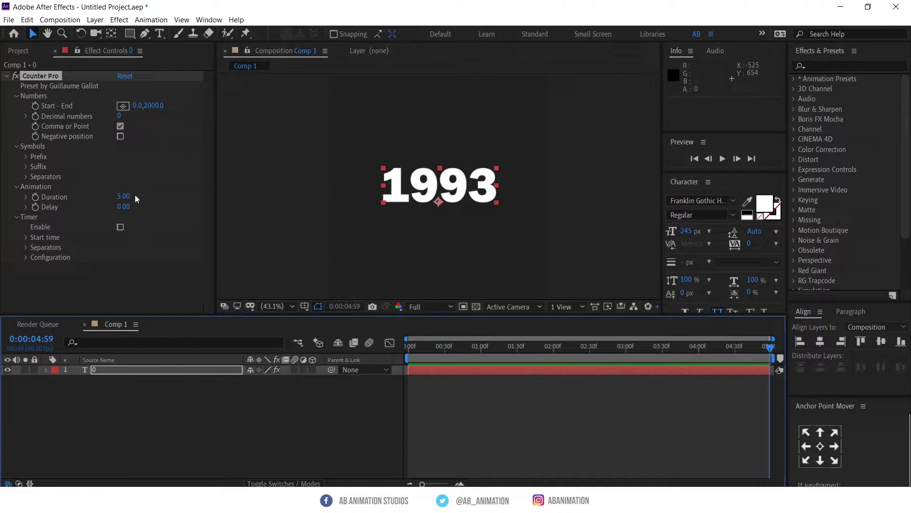
left_click(123, 196)
type("1")
key("Return")
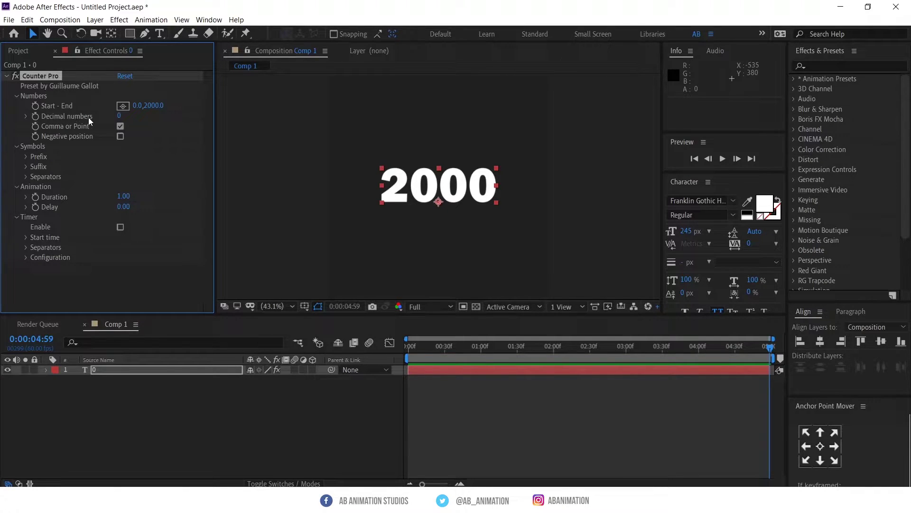
mouse_move(120, 116)
left_mouse_down()
mouse_move(133, 115)
mouse_move(119, 116)
left_mouse_up()
left_click(122, 116)
type("1")
left_click(152, 141)
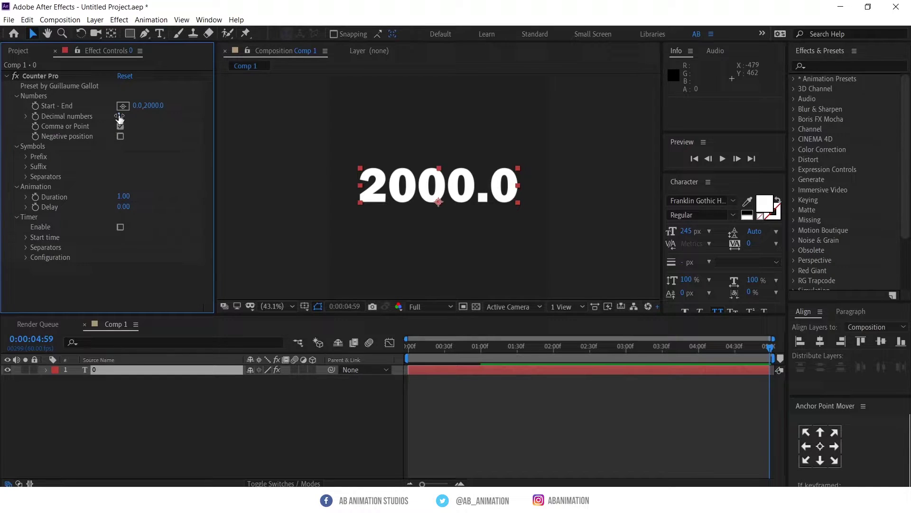
left_click_drag(119, 118, 117, 117)
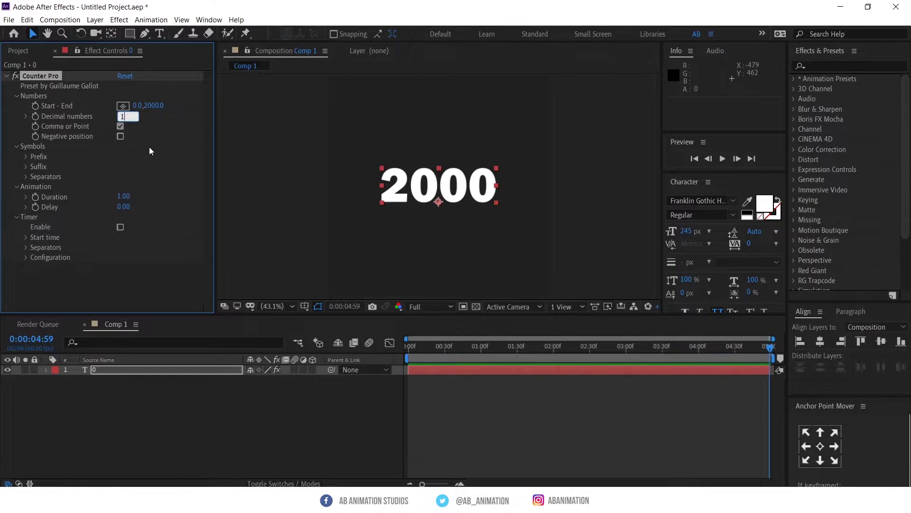
key("Return")
left_click(120, 126)
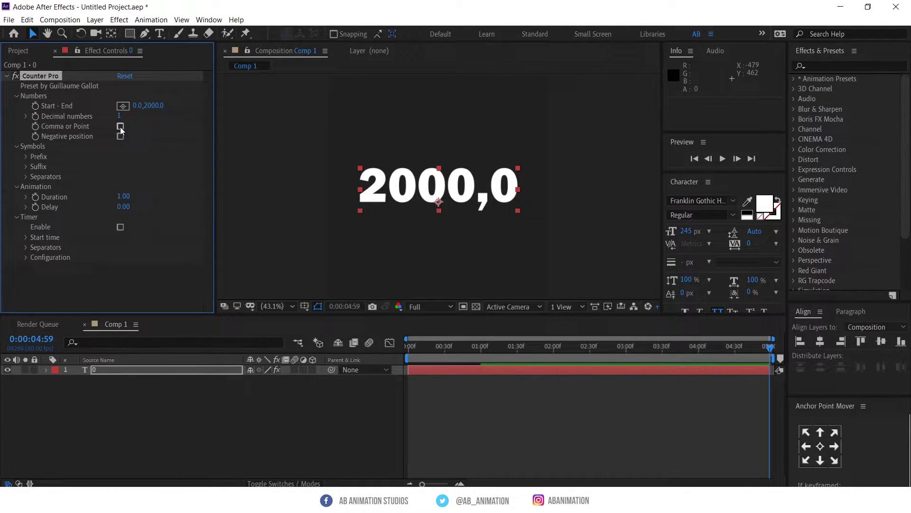
left_click(120, 127)
key("Return")
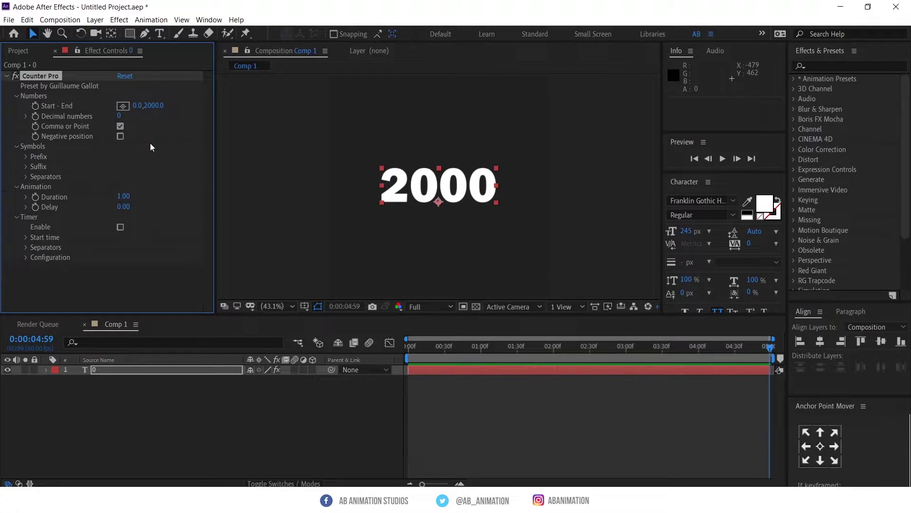
Enable the prefix, try the equals then percent symbol, and preview the count
left_click(26, 157)
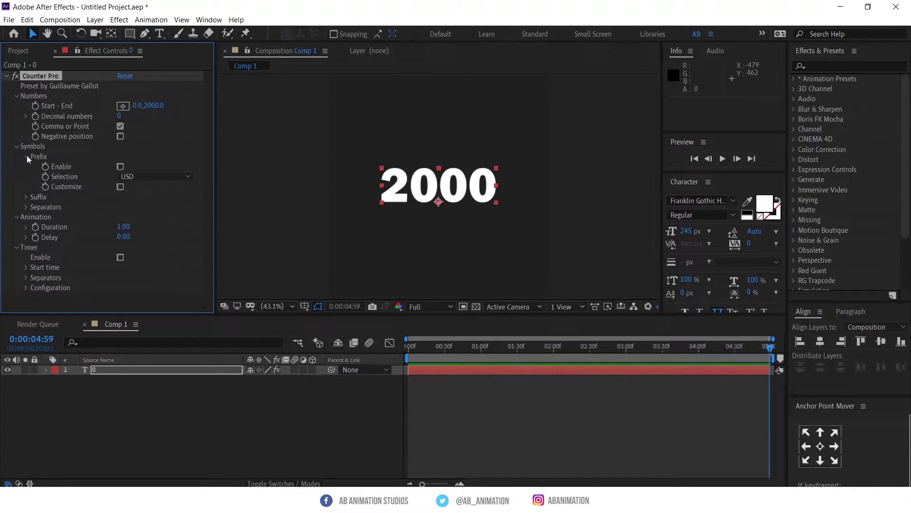
left_click(120, 167)
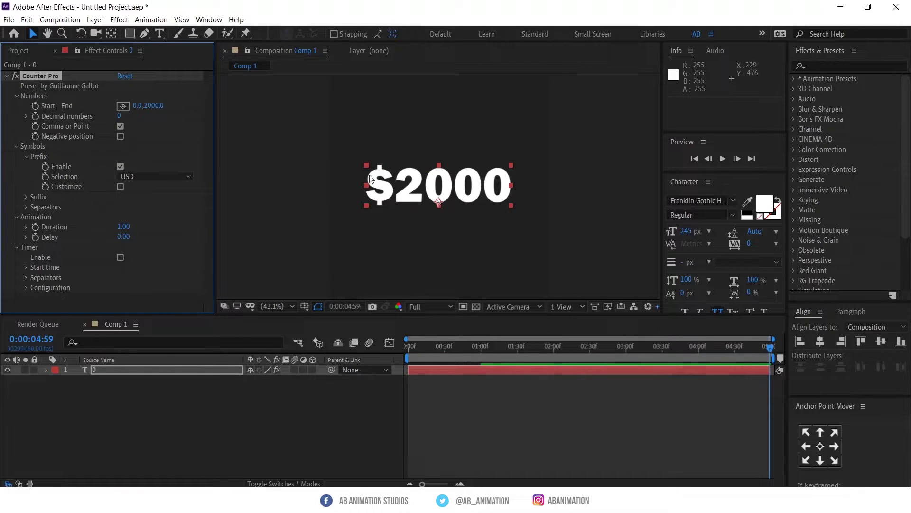
left_click(160, 177)
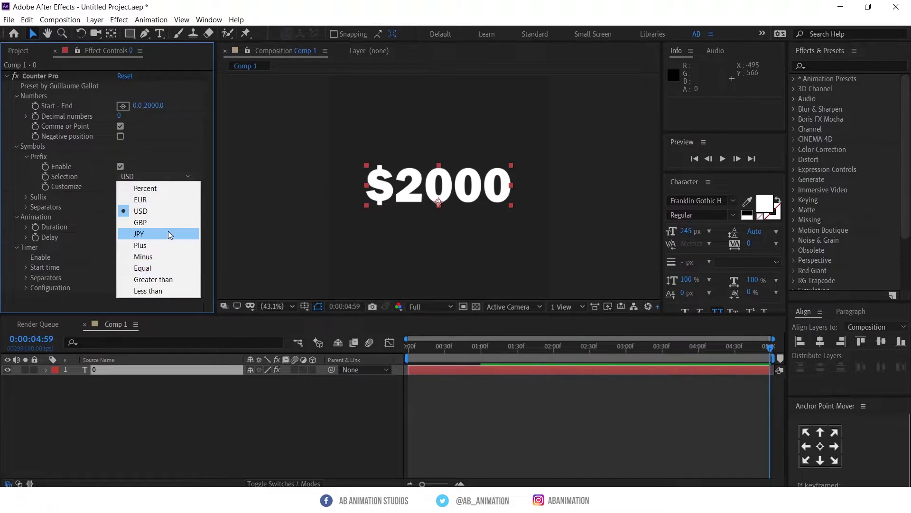
left_click(167, 268)
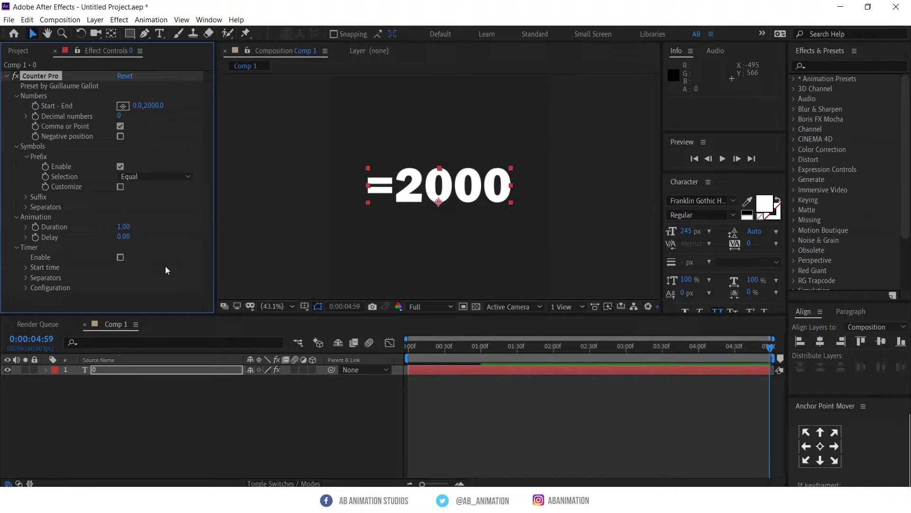
left_click(142, 181)
left_click(144, 190)
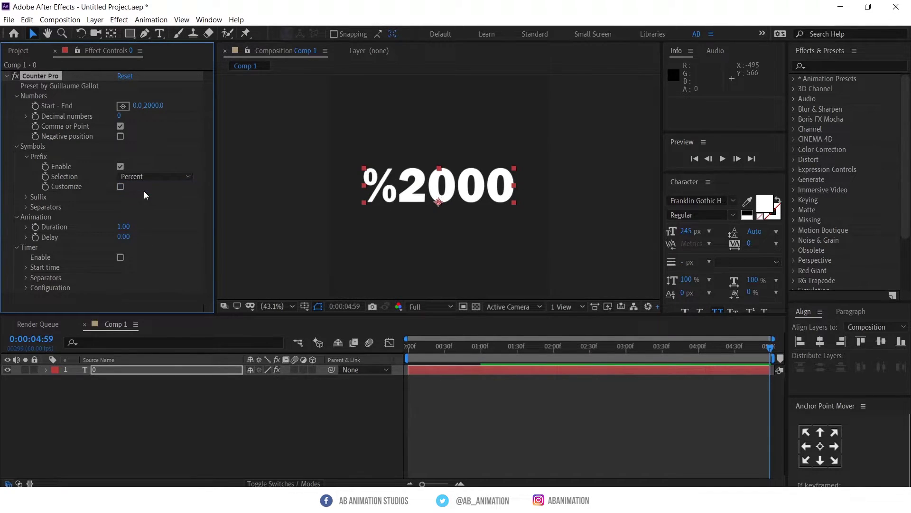
left_click(409, 349)
key("space")
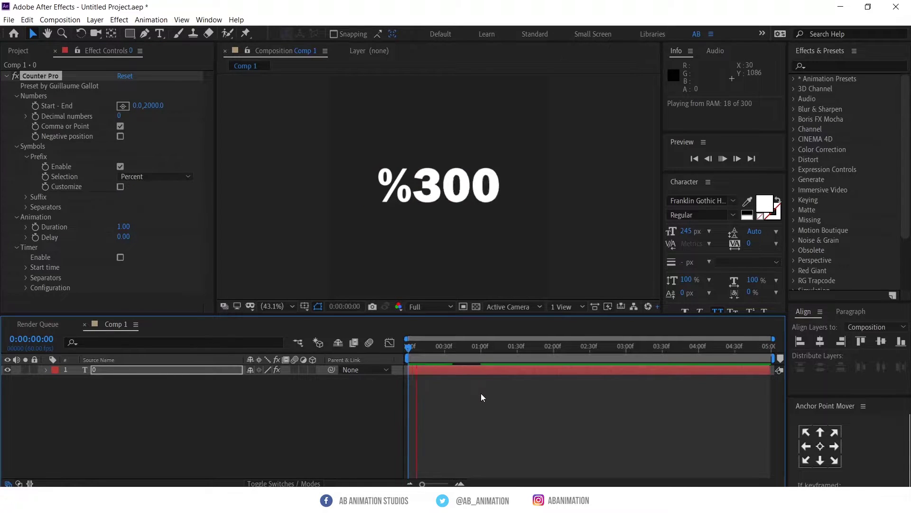
key("space")
Switch the prefix to the less-than sign and preview the count from zero
left_click(137, 176)
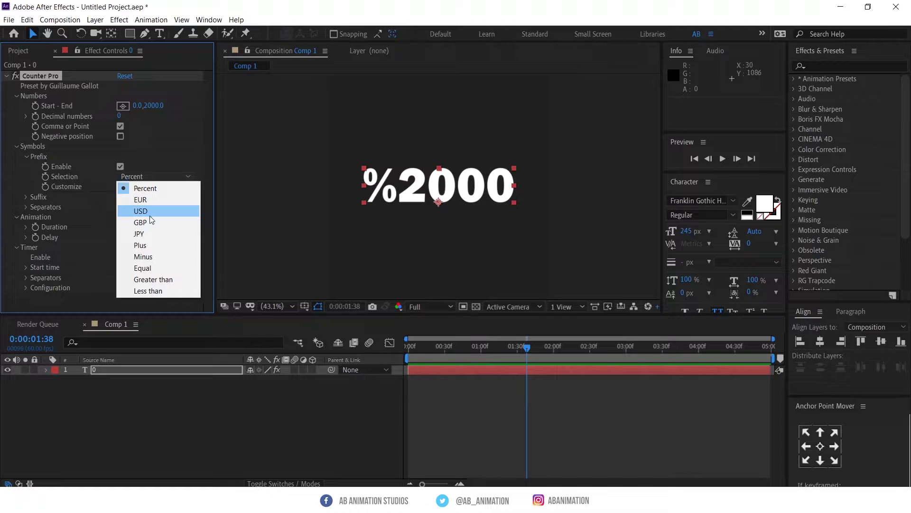
left_click(150, 290)
left_click(454, 354)
key("Home")
key("space")
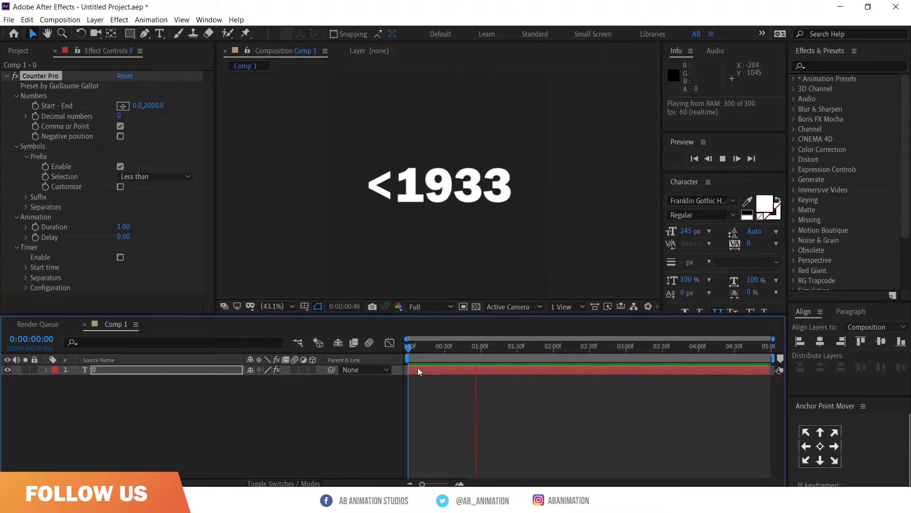
key("space")
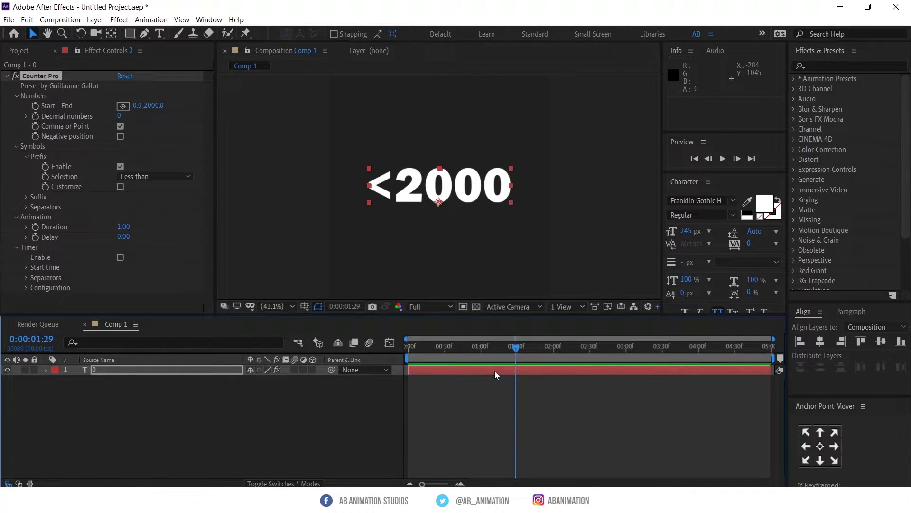
left_click_drag(495, 347, 379, 360)
key("space")
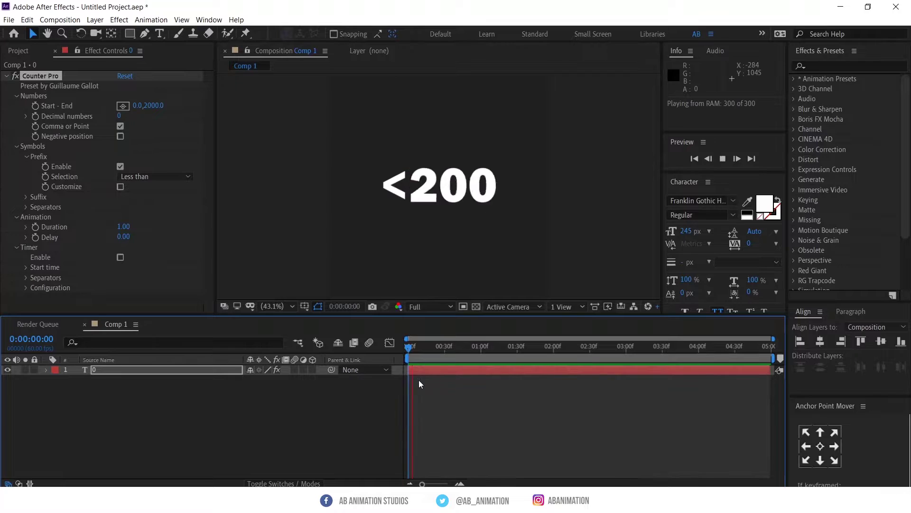
key("space")
Try greater-than and minus prefixes, previewing, then settle on Percent
left_click(136, 178)
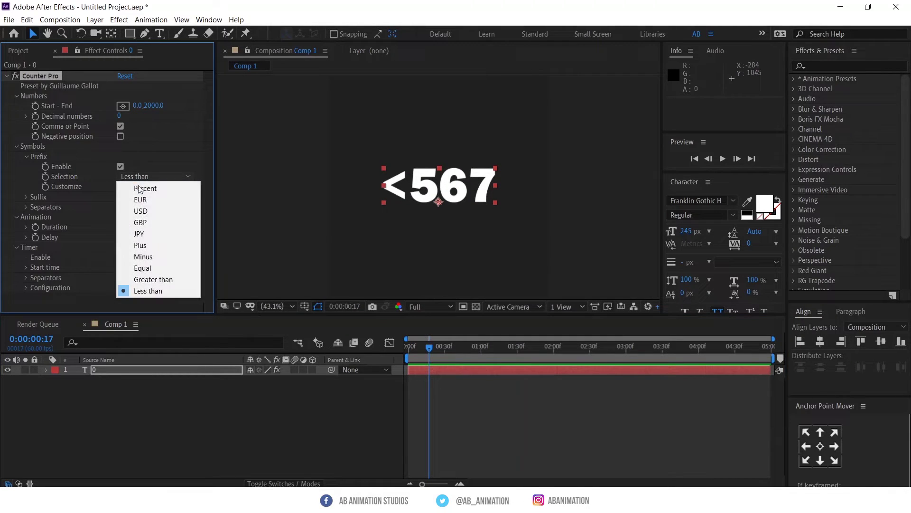
left_click(152, 278)
left_click(142, 176)
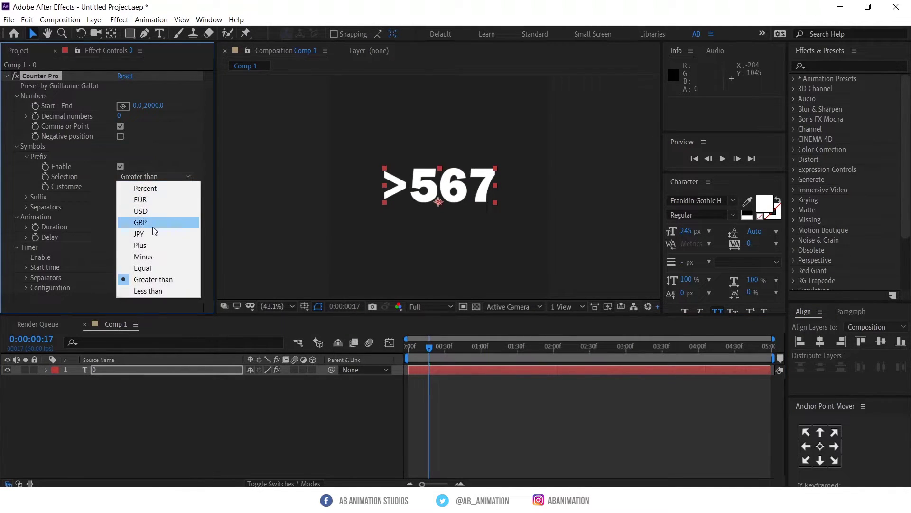
left_click(150, 257)
key("space")
key("space")
left_click(148, 176)
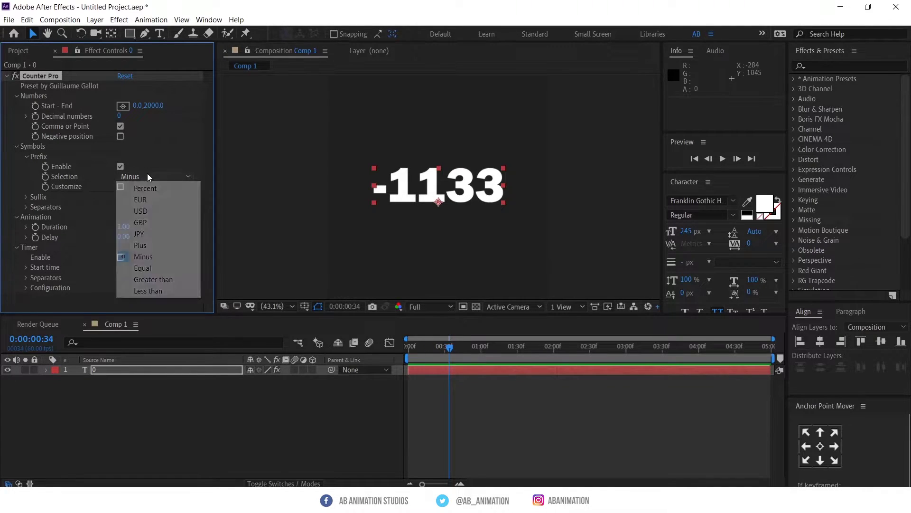
left_click(149, 192)
left_click(154, 178)
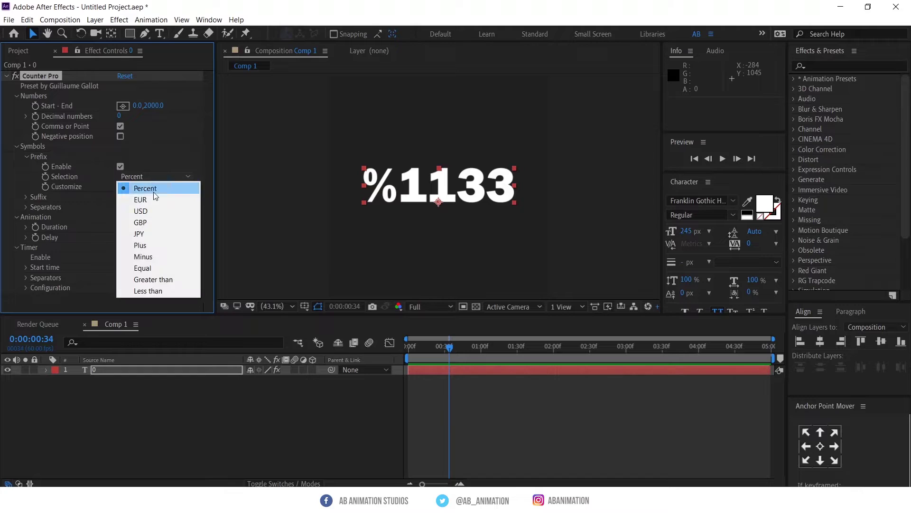
left_click(142, 174)
Toggle Prefix Enable off and on, check Customize, and expand layer 1
left_click(120, 166)
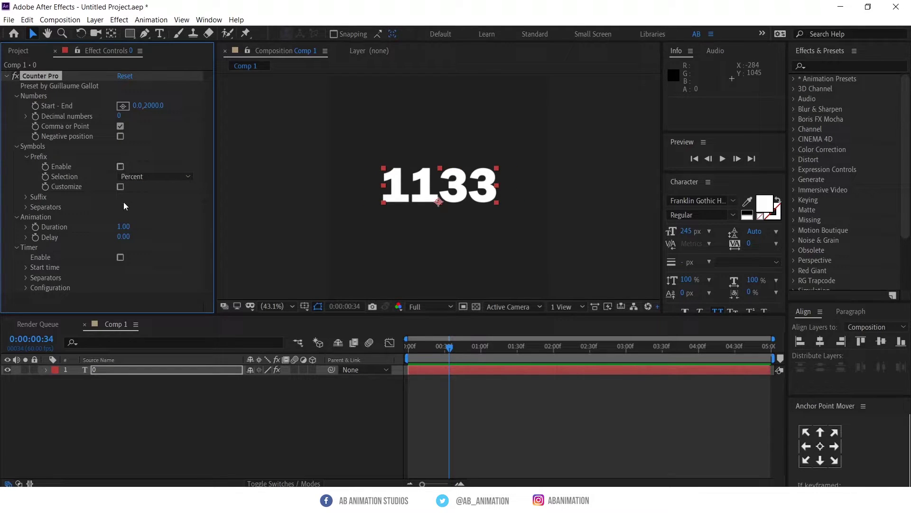
left_click(120, 166)
left_click(120, 187)
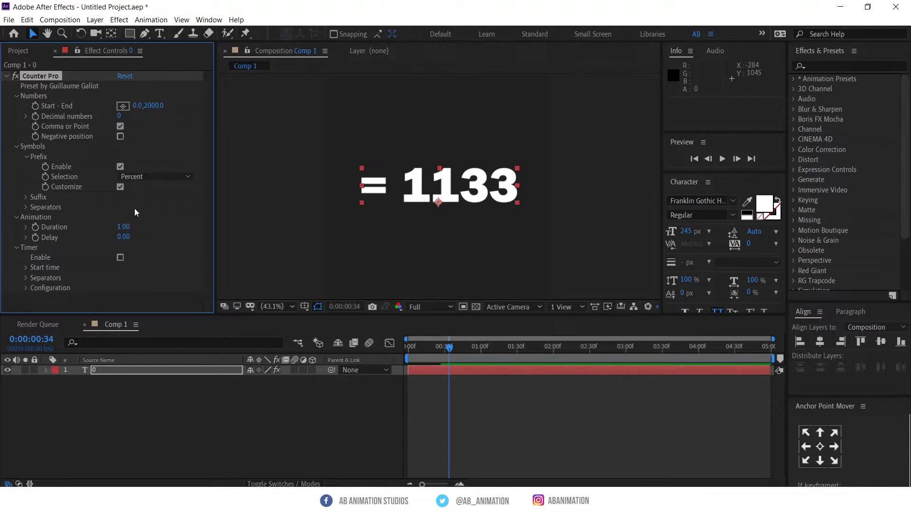
left_click(46, 370)
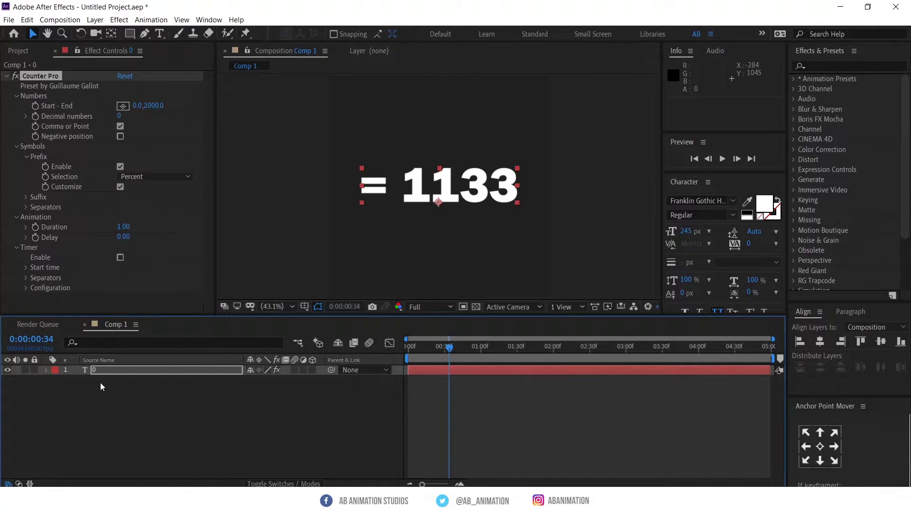
Reveal the layer's expressions with EE and open the Source Text expression code
key("e")
key("e")
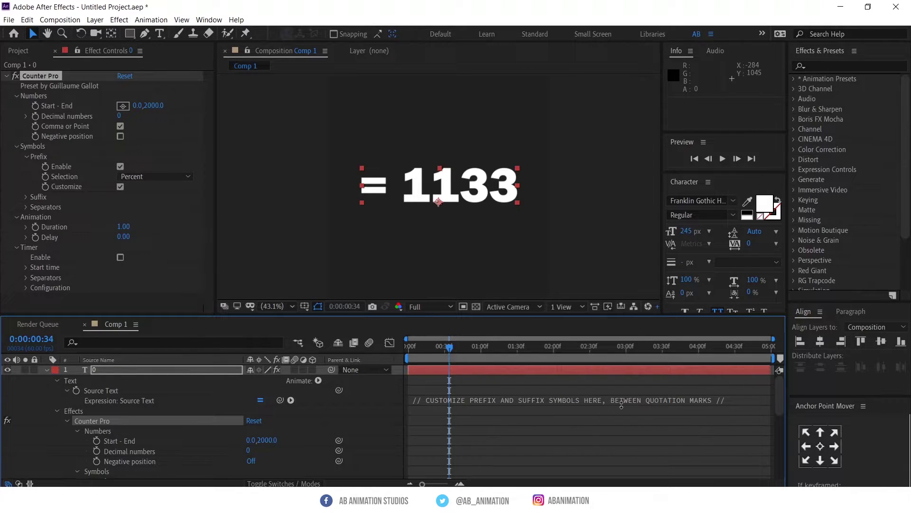
left_click(674, 401)
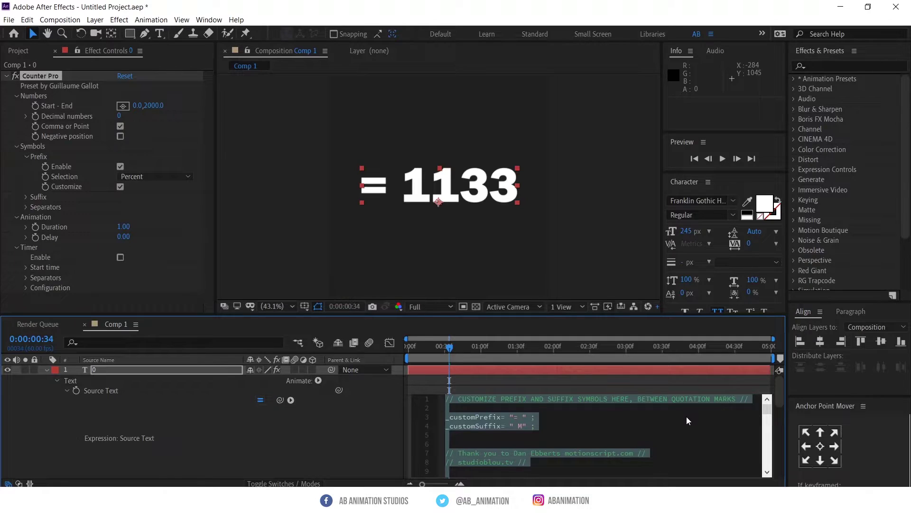
scroll(687, 416, "down", 1)
scroll(687, 416, "up", 1)
scroll(611, 403, "down", 4)
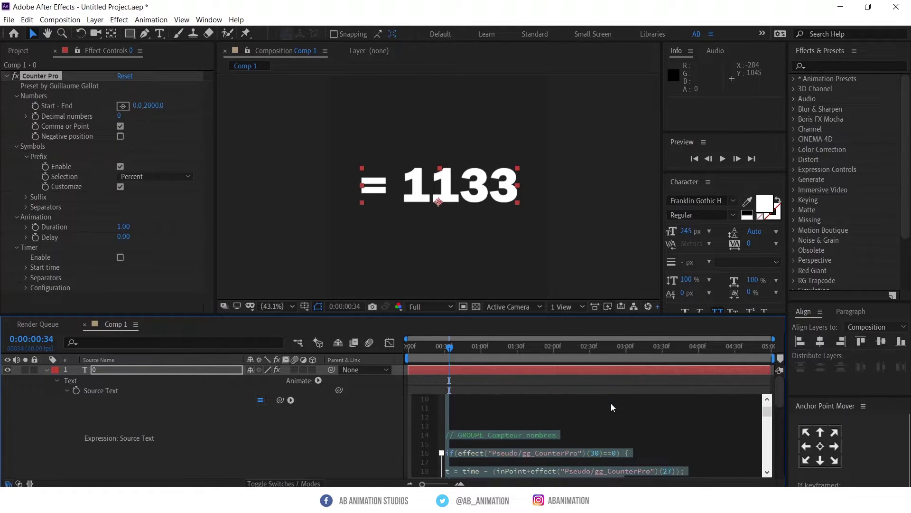
scroll(611, 403, "down", 12)
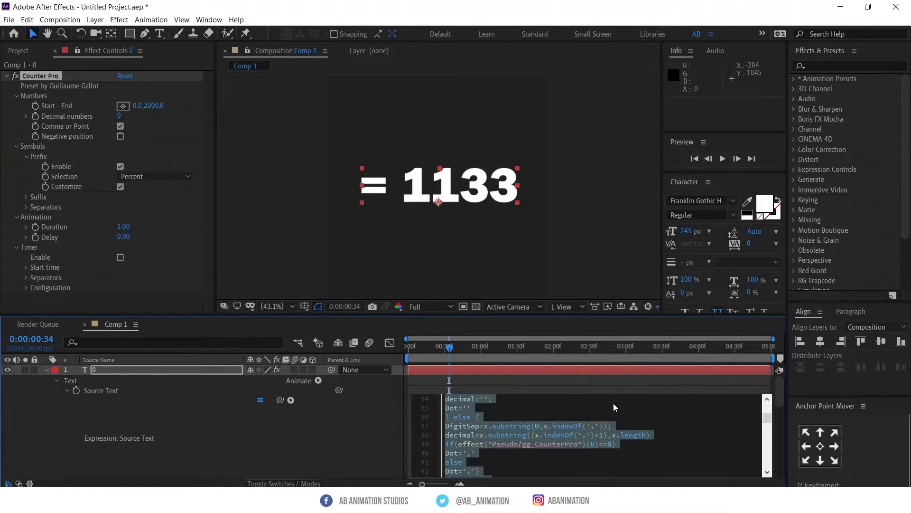
scroll(613, 403, "up", 5)
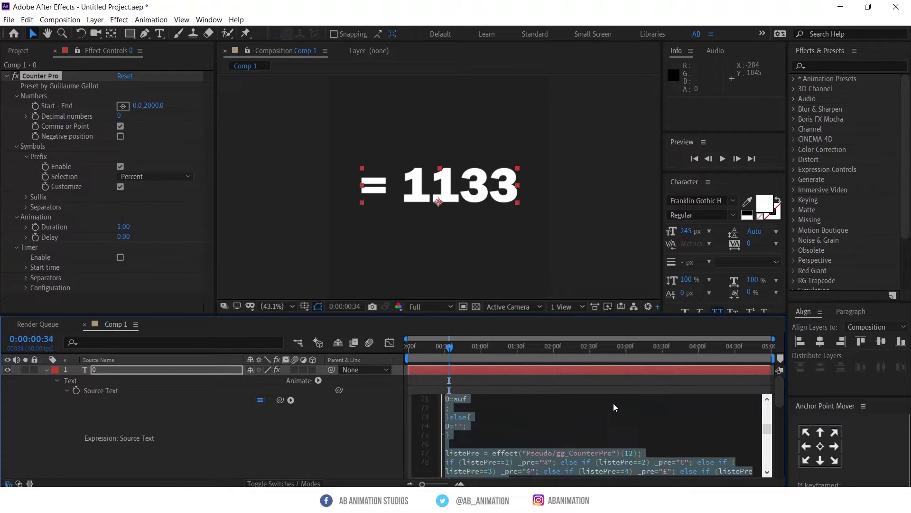
scroll(617, 407, "up", 15)
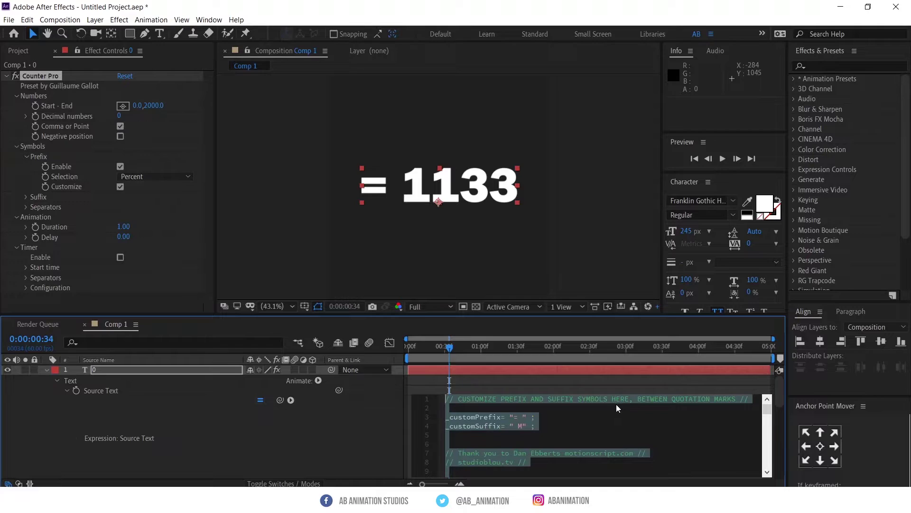
Replace "=" with "a" in _customPrefix and commit the expression
left_click(522, 417)
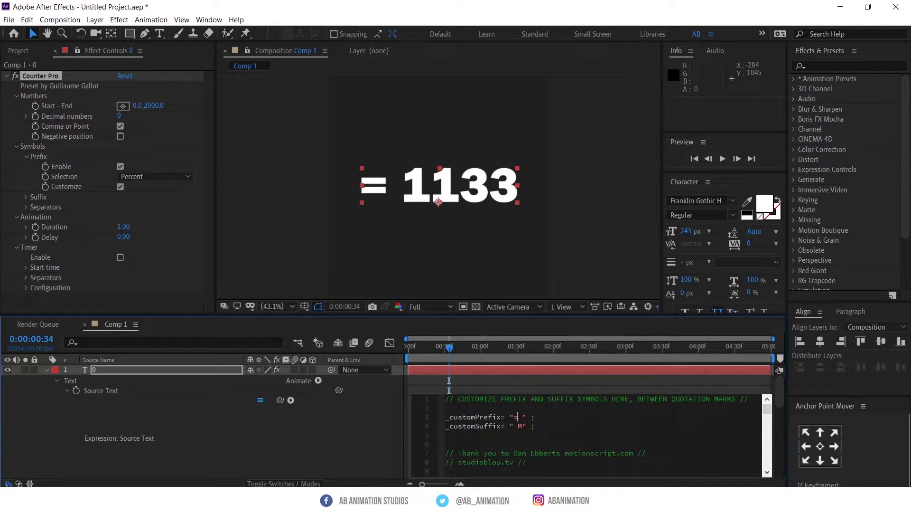
key("BackSpace")
type("a")
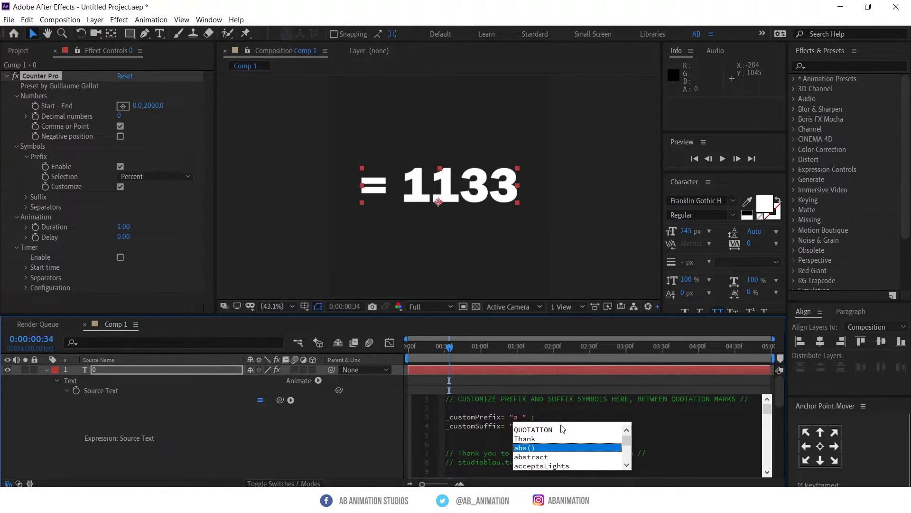
left_click(635, 426)
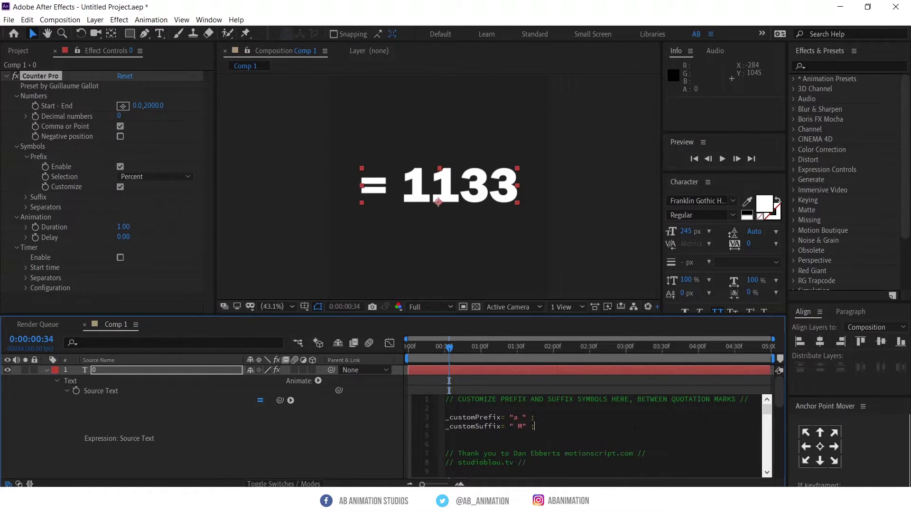
left_click(509, 374)
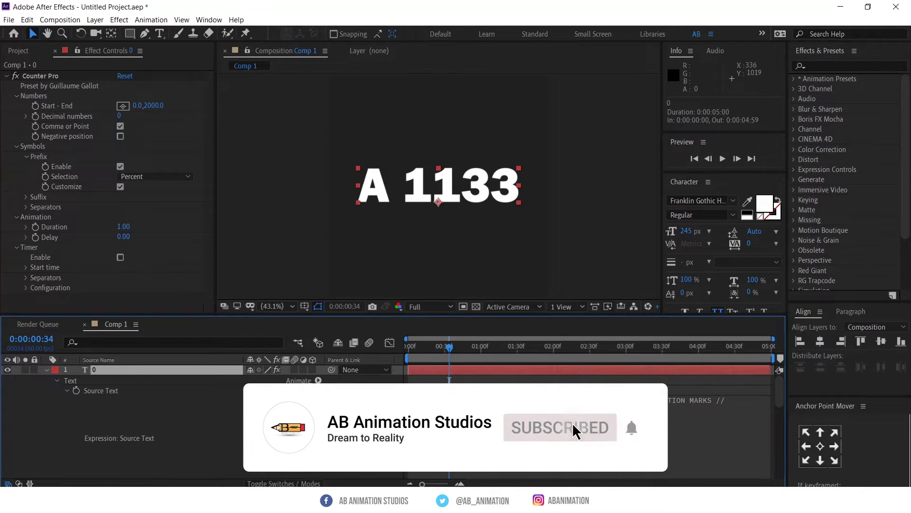
Preview the "a" prefix, then change _customPrefix to "+" and commit
left_click_drag(450, 347, 377, 346)
key("space")
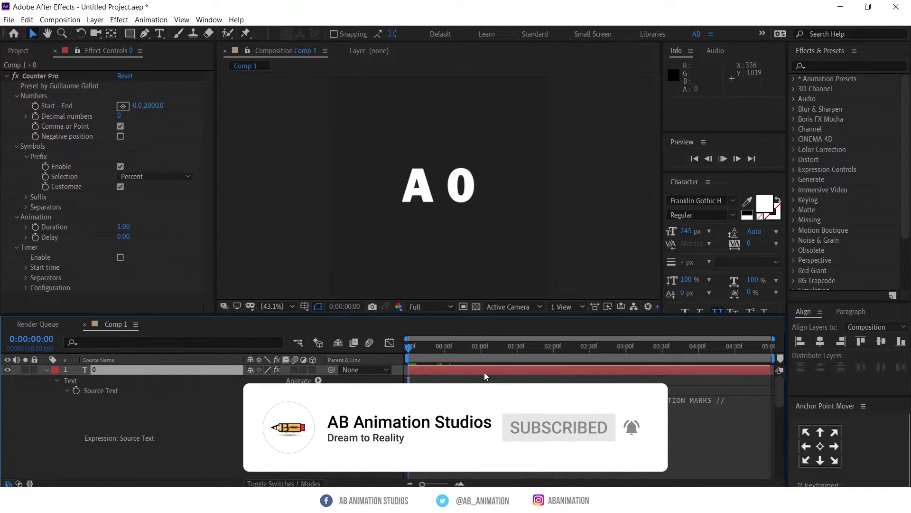
key("space")
left_click(486, 420)
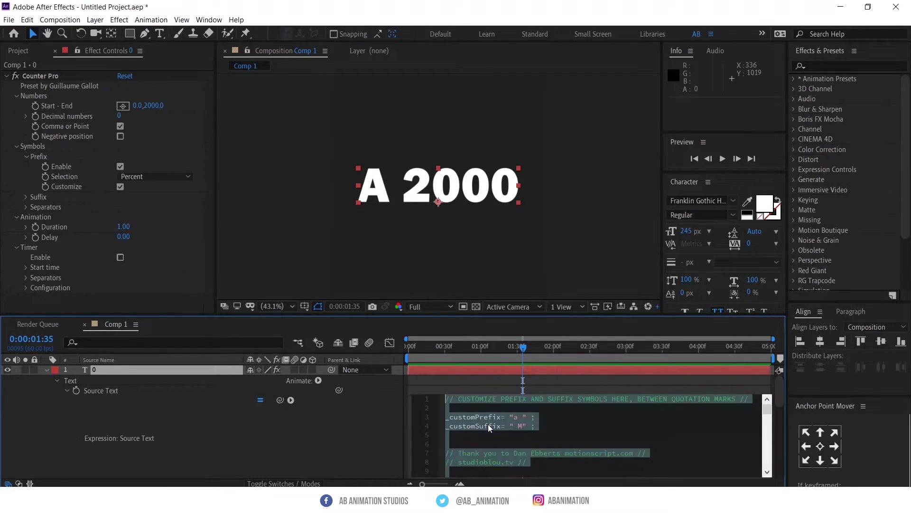
left_click(517, 417)
key("BackSpace")
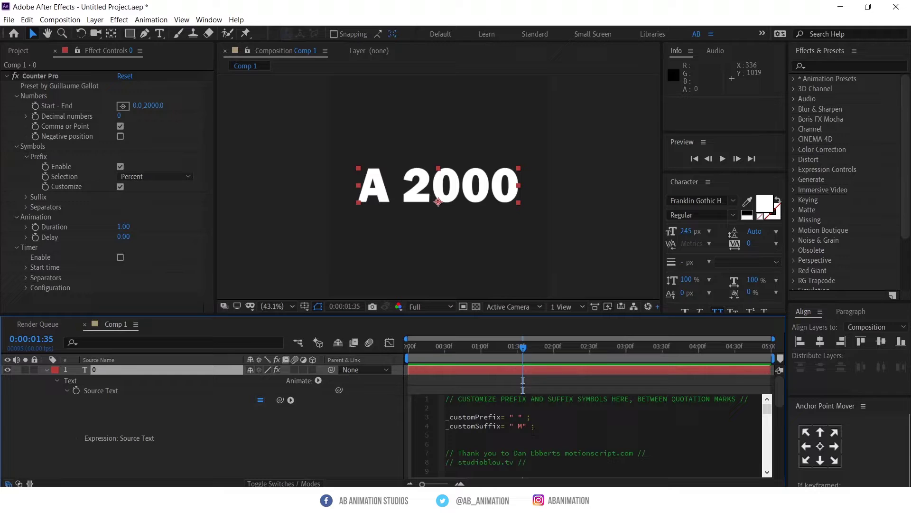
type("+")
left_click(554, 375)
Scrub to check the "+" prefix, uncheck Prefix Customize, and collapse the layer
left_click_drag(514, 345, 653, 352)
left_click(121, 186)
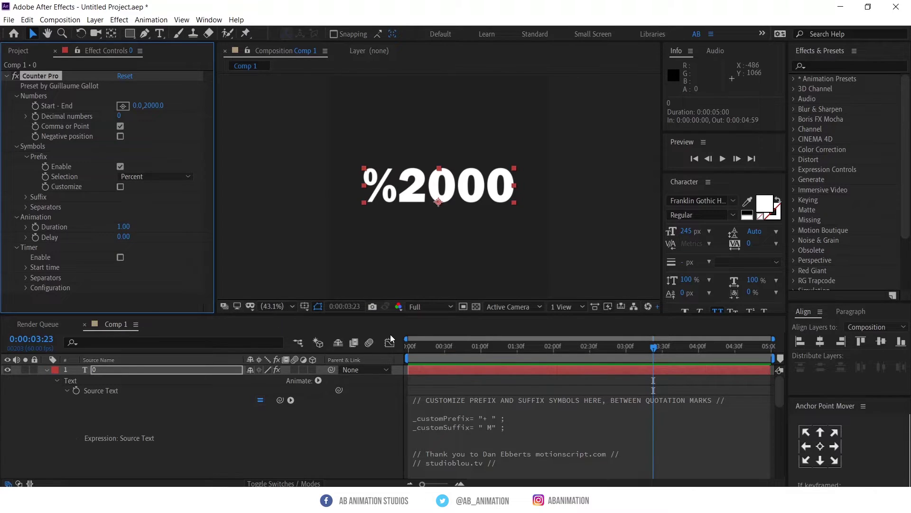
left_click(508, 369)
key("u")
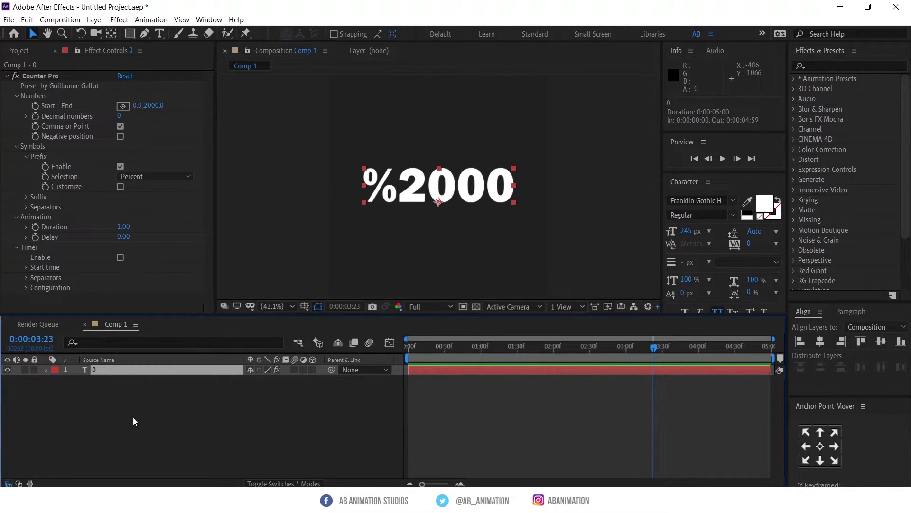
Disable the percent prefix, then try a percent suffix and remove it again
left_click(120, 165)
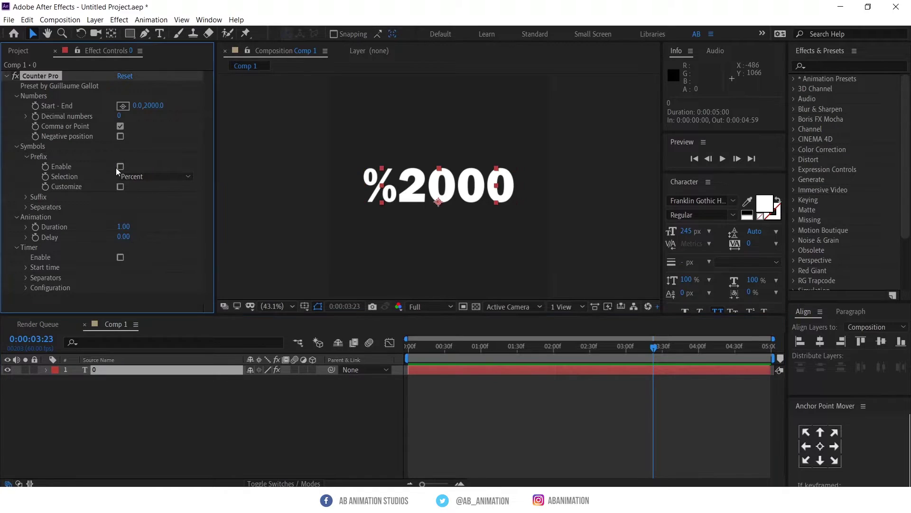
left_click(25, 197)
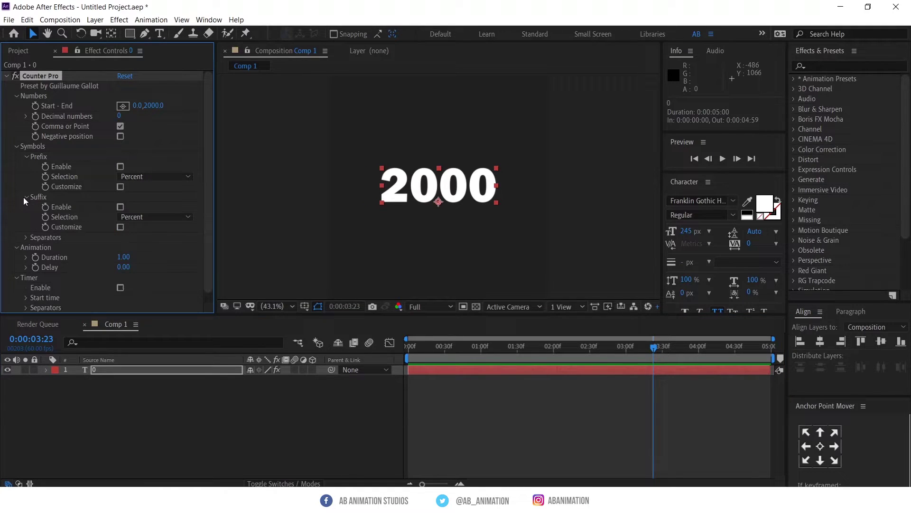
left_click(120, 208)
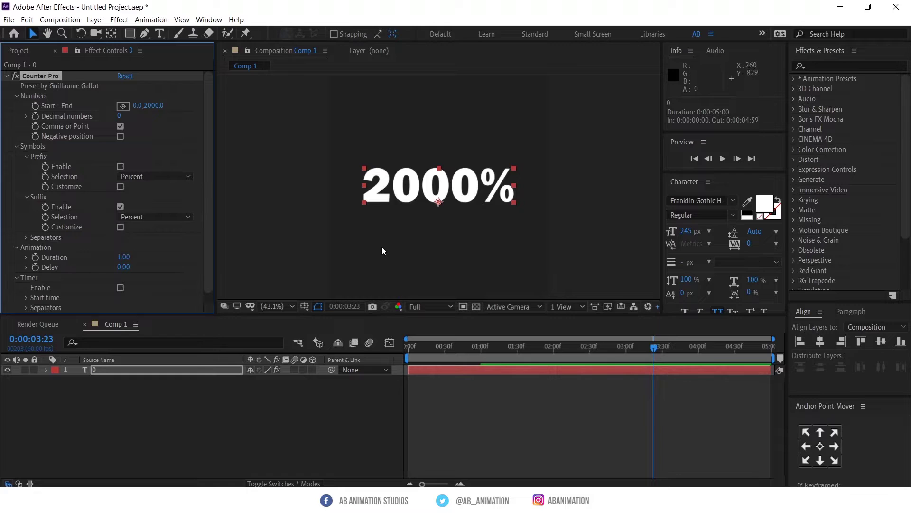
left_click(126, 220)
left_click(119, 204)
left_click(122, 208)
left_click(27, 198)
Try Dot, Space, Prime and Comma thousands separators, then disable separators
left_click(26, 205)
left_click(120, 217)
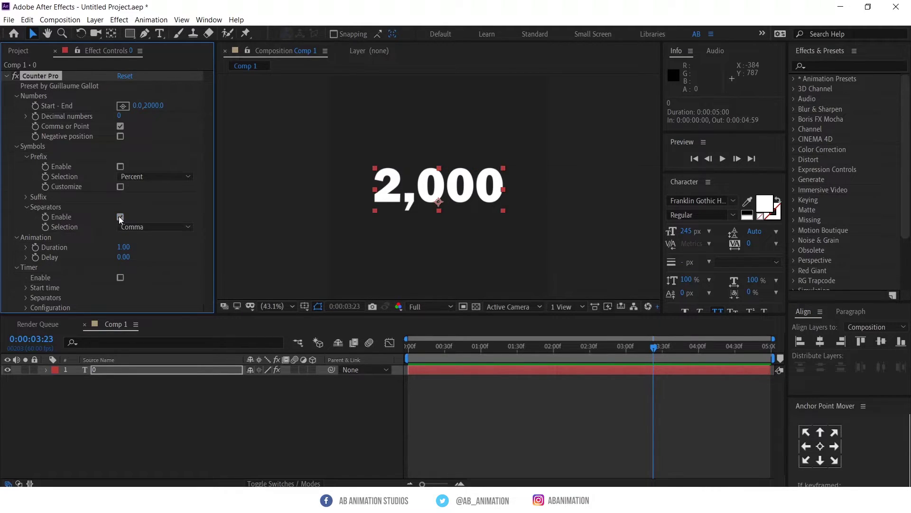
left_click(187, 227)
left_click(179, 251)
left_click(175, 226)
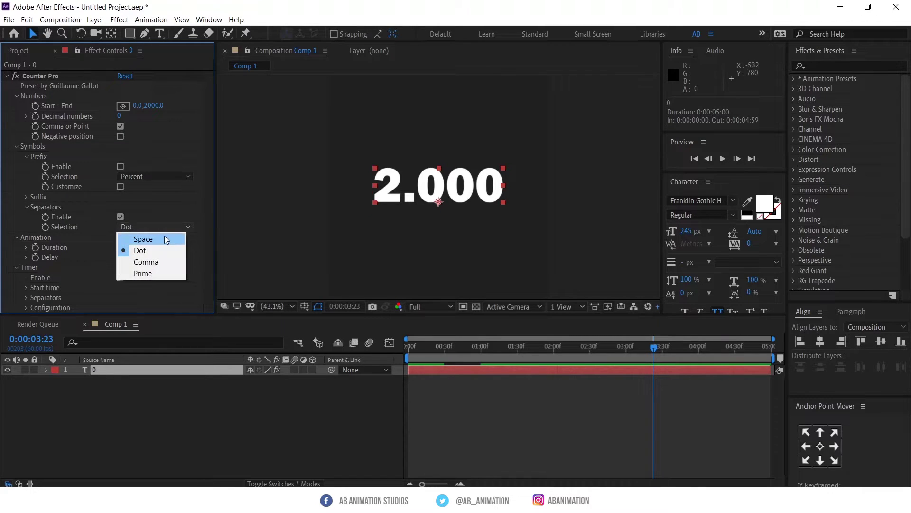
left_click(164, 237)
left_click(163, 227)
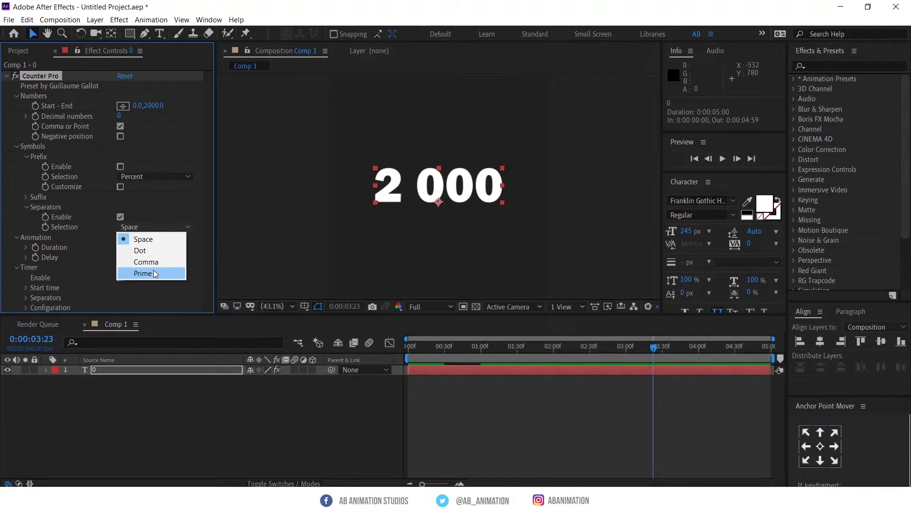
left_click(154, 273)
left_click(152, 228)
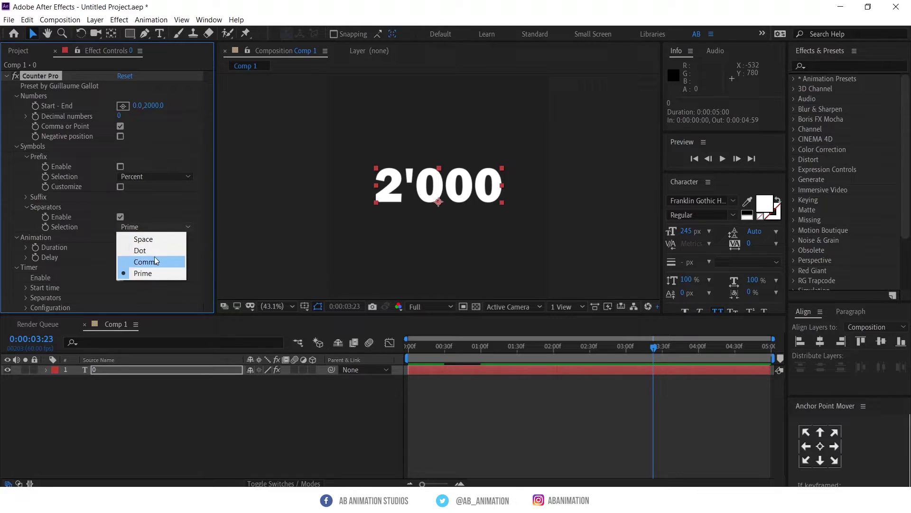
left_click(155, 261)
left_click(120, 216)
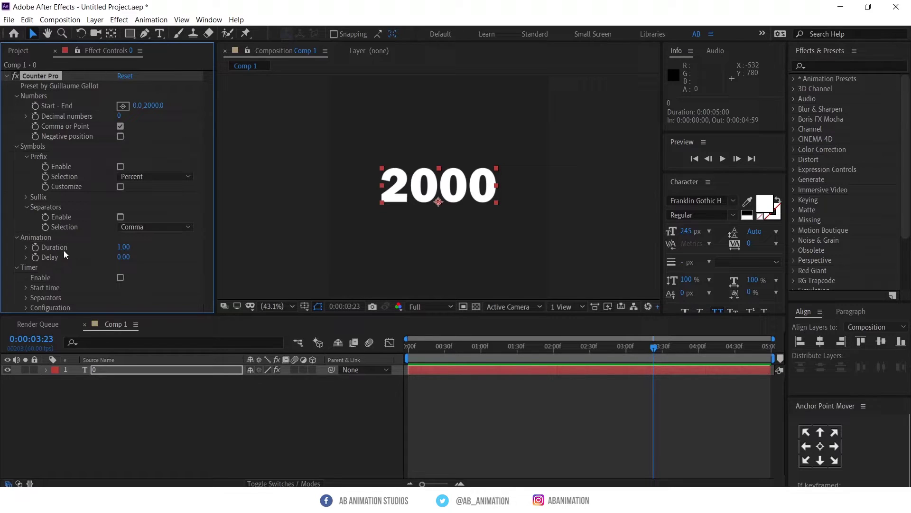
Set the Counter Pro Delay to 1 and preview the delayed count from the start
left_click(123, 258)
type("1")
left_click_drag(454, 346, 352, 360)
key("space")
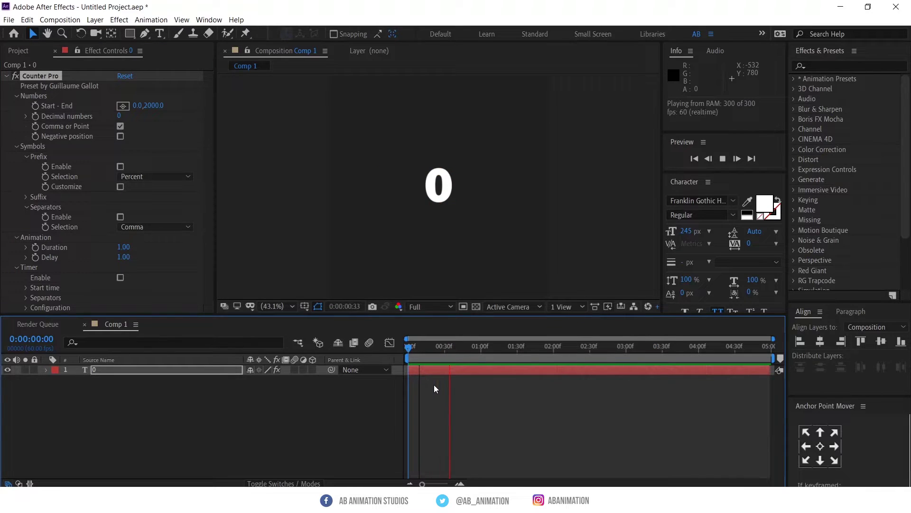
key("space")
left_click_drag(485, 348, 539, 345)
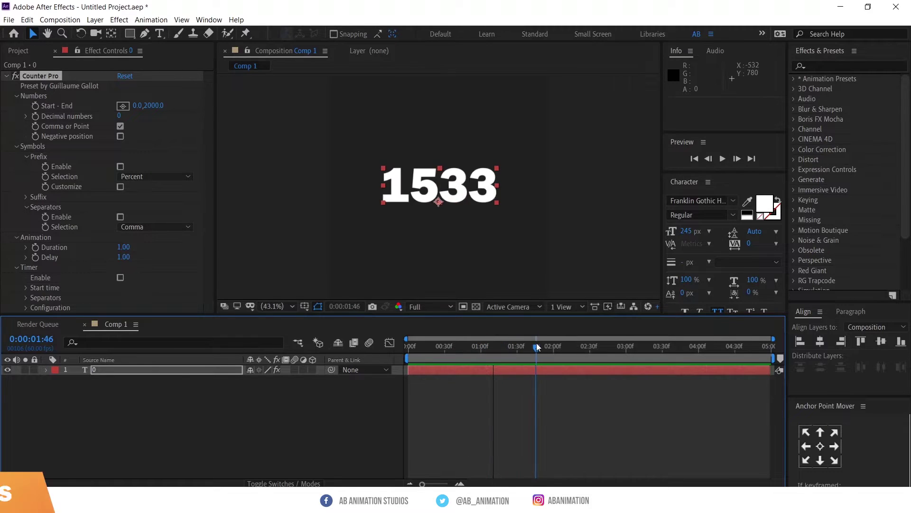
Reset Delay to 0, set Duration to 2, and preview the count reaching 2000
left_click(123, 257)
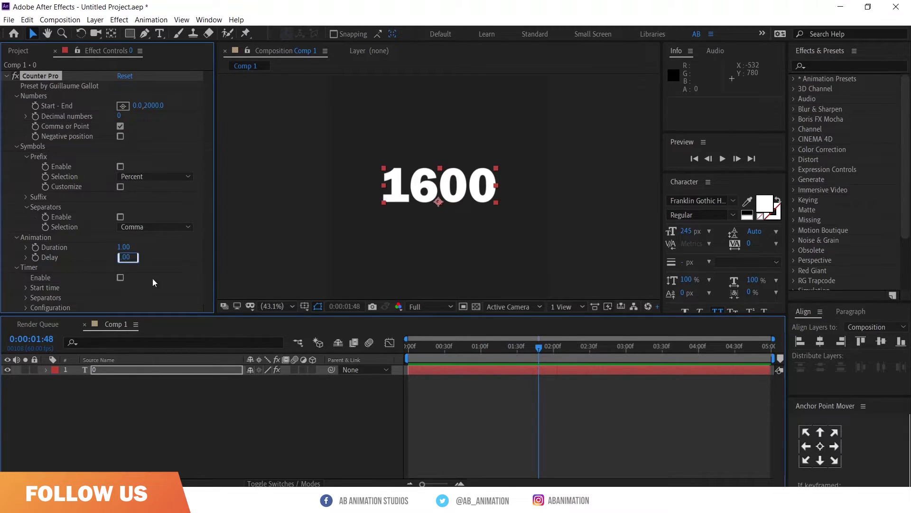
type("0")
key("Return")
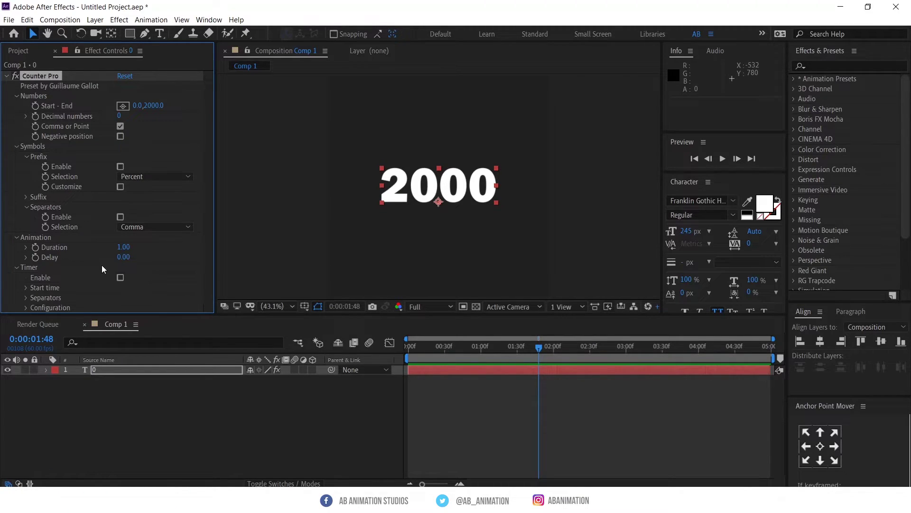
left_click(124, 248)
type("2")
key("Return")
left_click_drag(514, 349, 459, 348)
key("space")
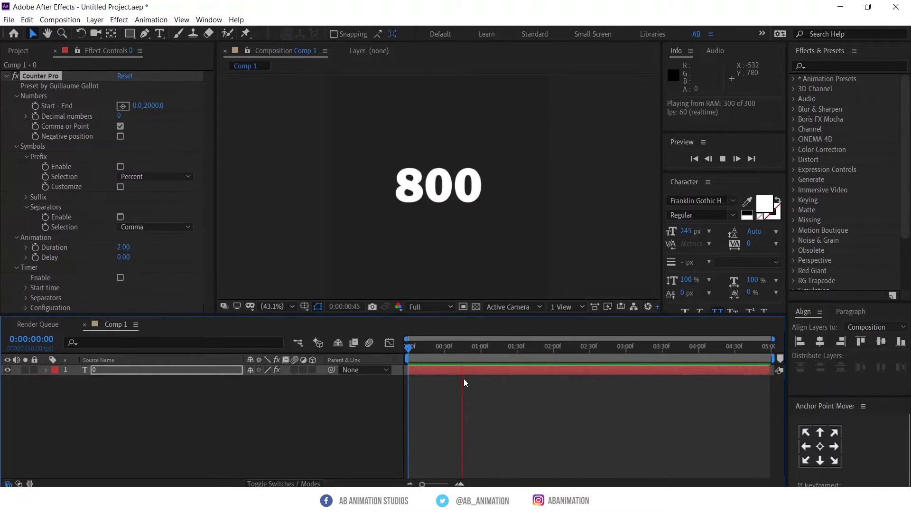
key("space")
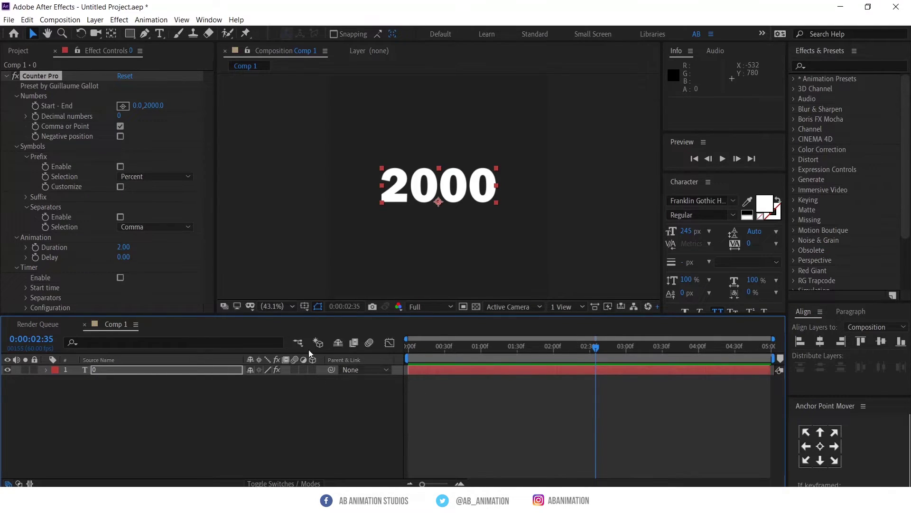
Set the Start - End end value to 200 and preview the shorter count
left_click(156, 106)
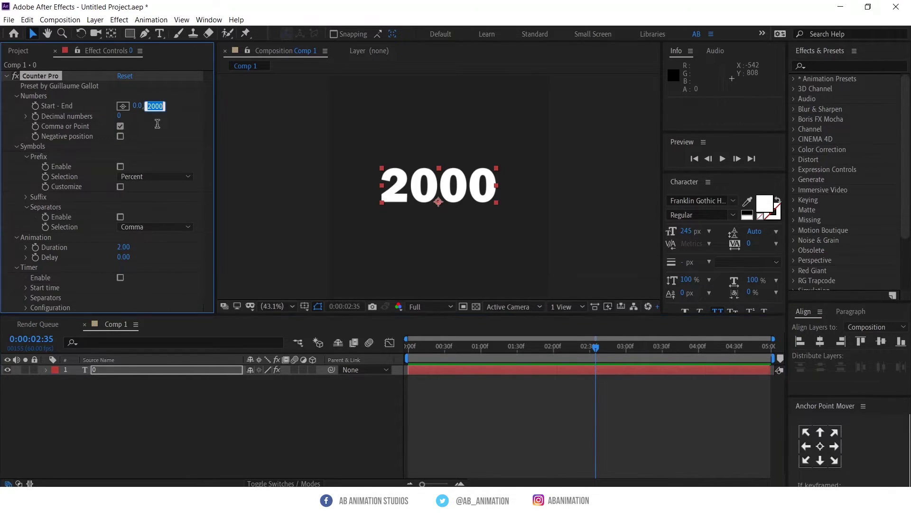
type("200")
key("Return")
left_click(389, 349)
key("space")
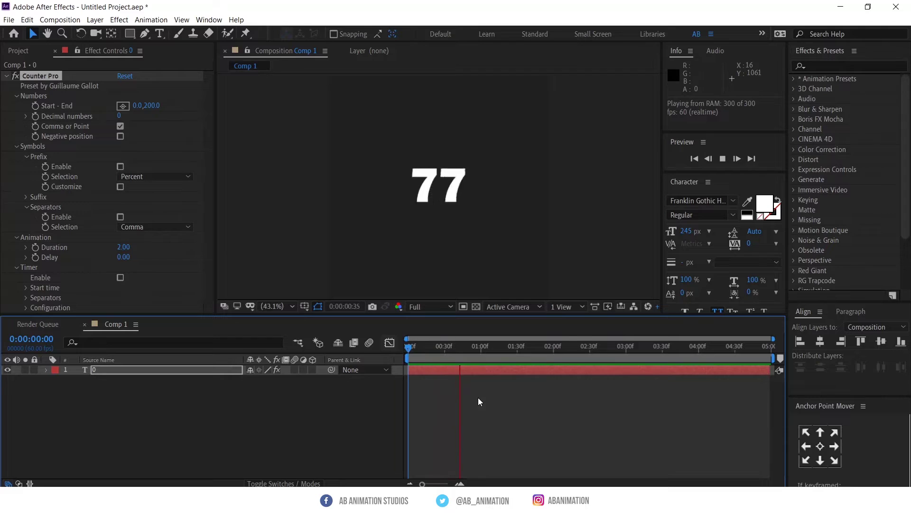
left_click_drag(556, 346, 556, 349)
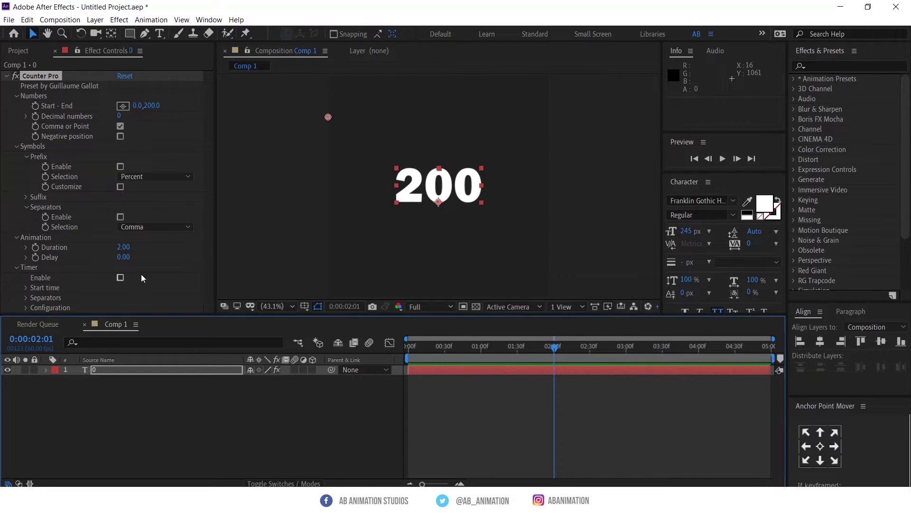
Change the end value to 1000 and preview the count from the start
left_click(152, 106)
type("1000")
key("Return")
left_click_drag(470, 345, 392, 357)
key("space")
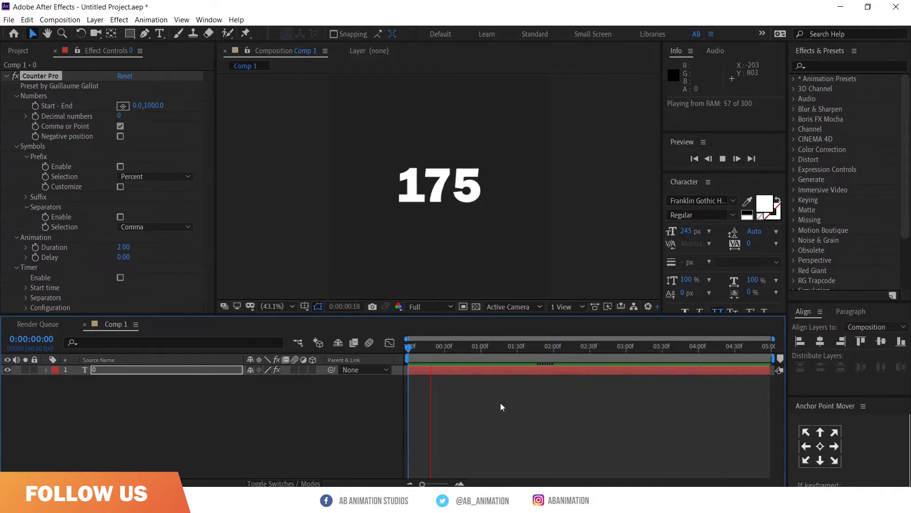
key("space")
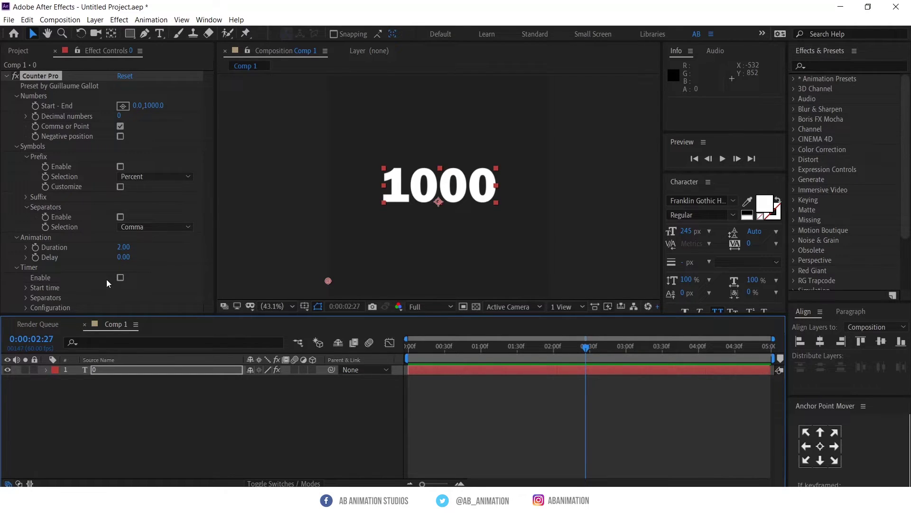
Expand the Timer's Start time, Separators and Configuration property groups
left_click(25, 288)
scroll(57, 273, "down", 2)
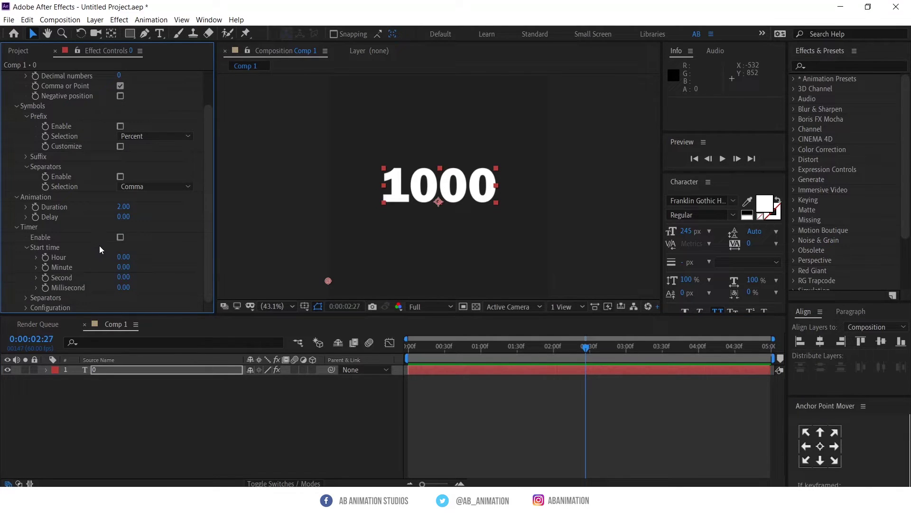
left_click(25, 298)
scroll(72, 287, "down", 2)
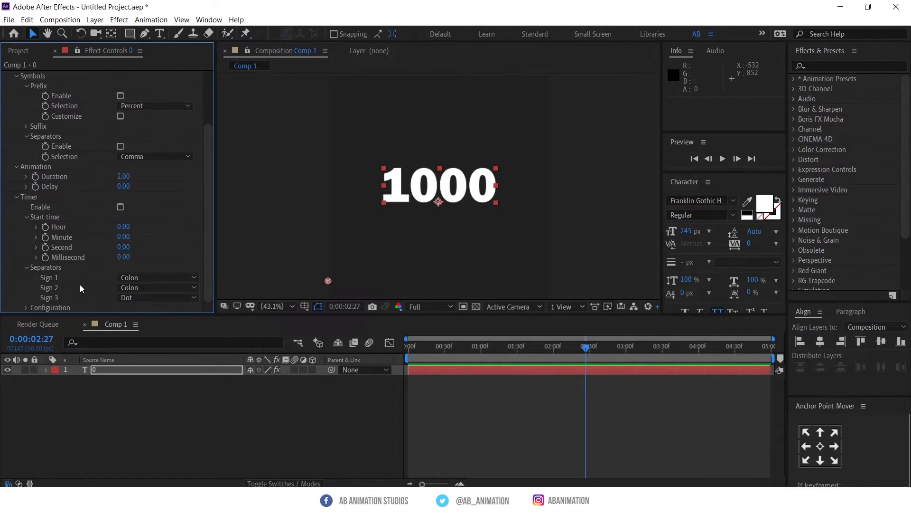
left_click(26, 307)
scroll(92, 284, "down", 3)
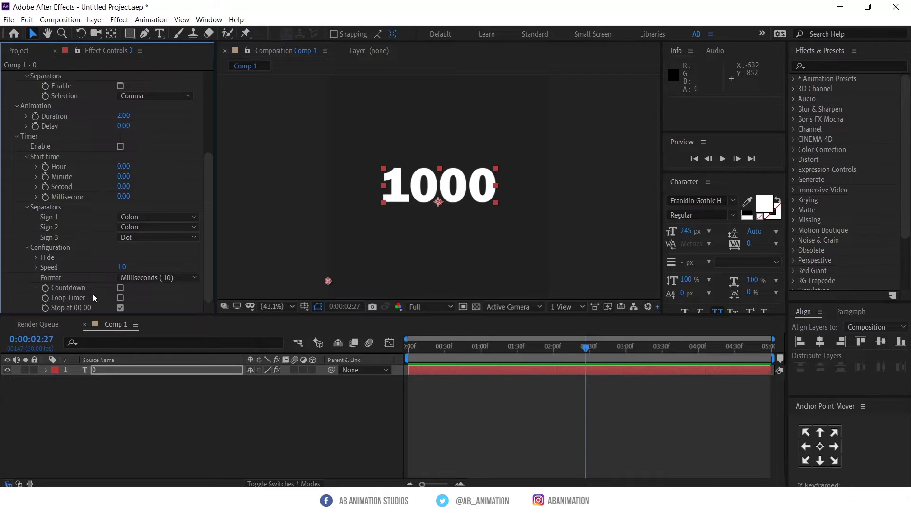
Check Loop Timer and Timer Enable so the text reads as a clock
left_click(120, 297)
scroll(98, 271, "up", 1)
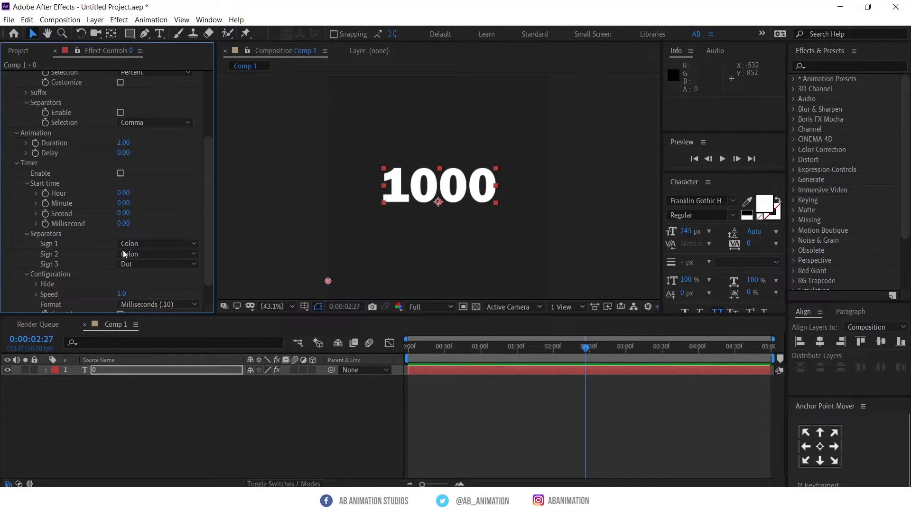
left_click(120, 173)
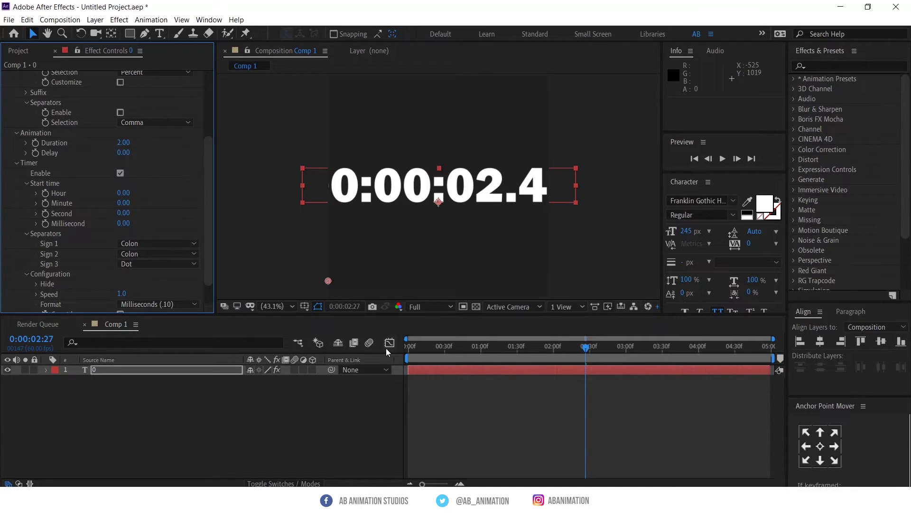
Shrink the timer text to 131 px, uncheck Loop Timer, and preview from frame 0
left_click_drag(437, 347, 386, 347)
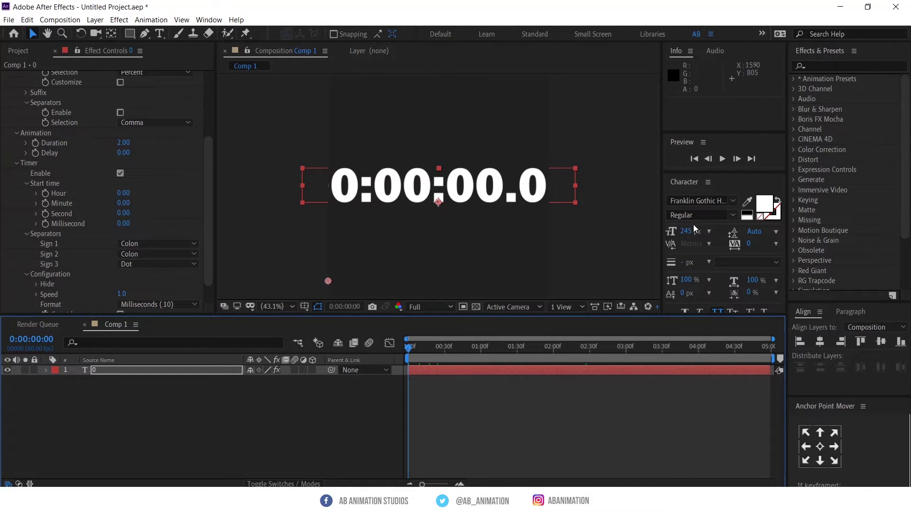
left_click_drag(687, 231, 625, 235)
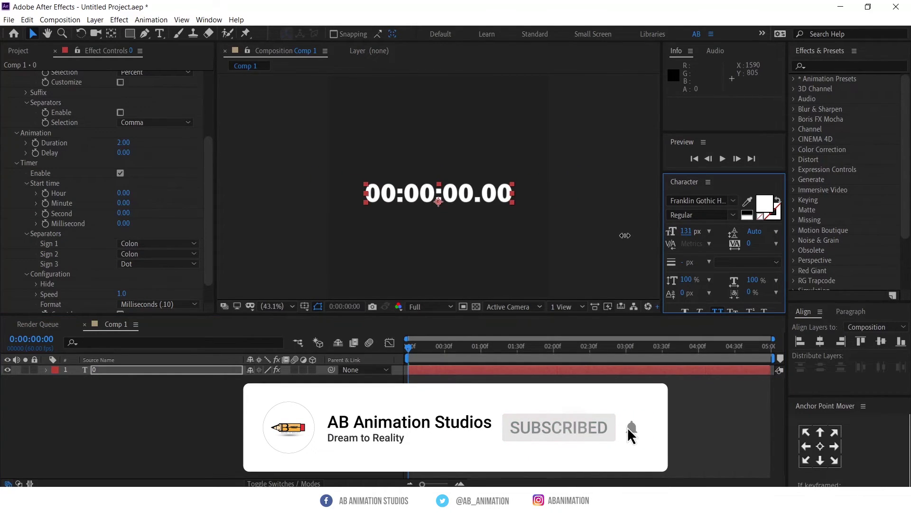
scroll(100, 244, "down", 2)
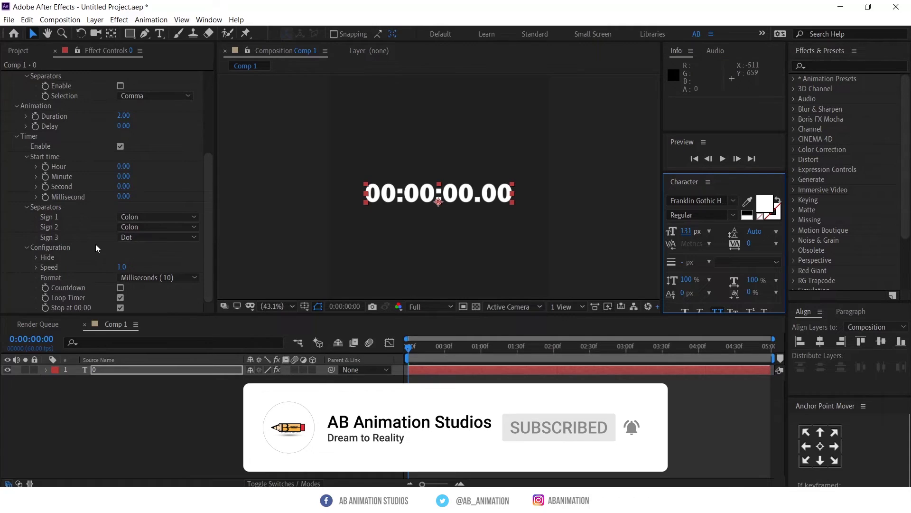
left_click(120, 297)
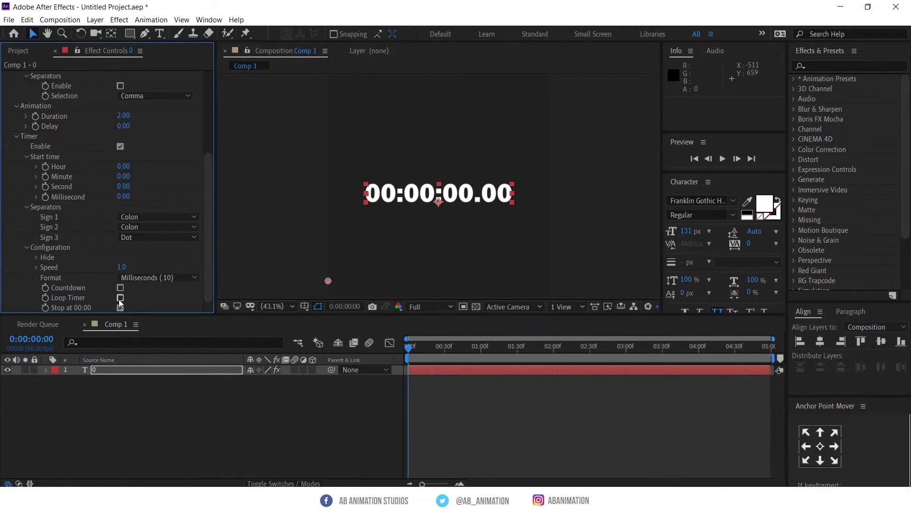
key("space")
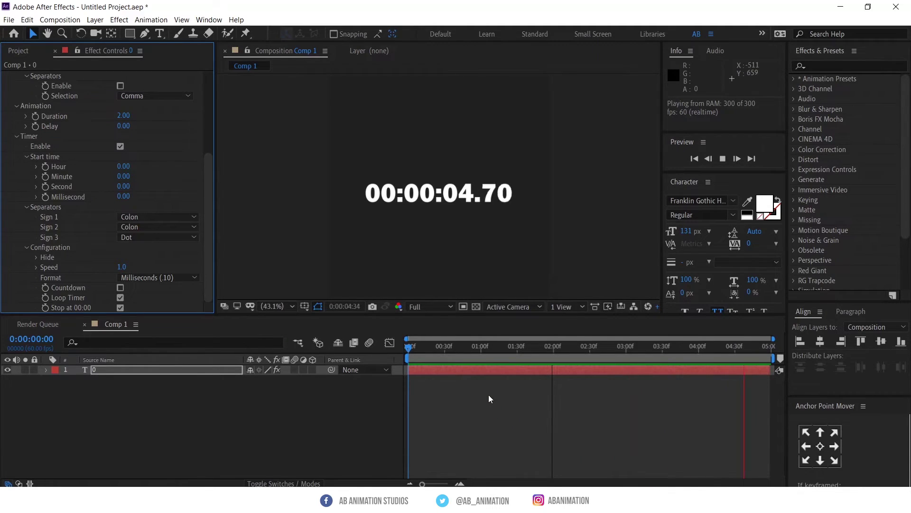
key("space")
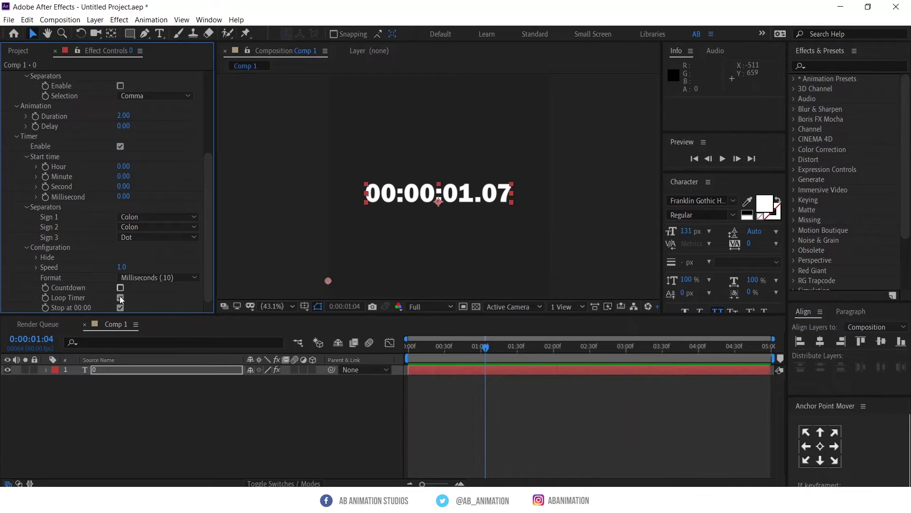